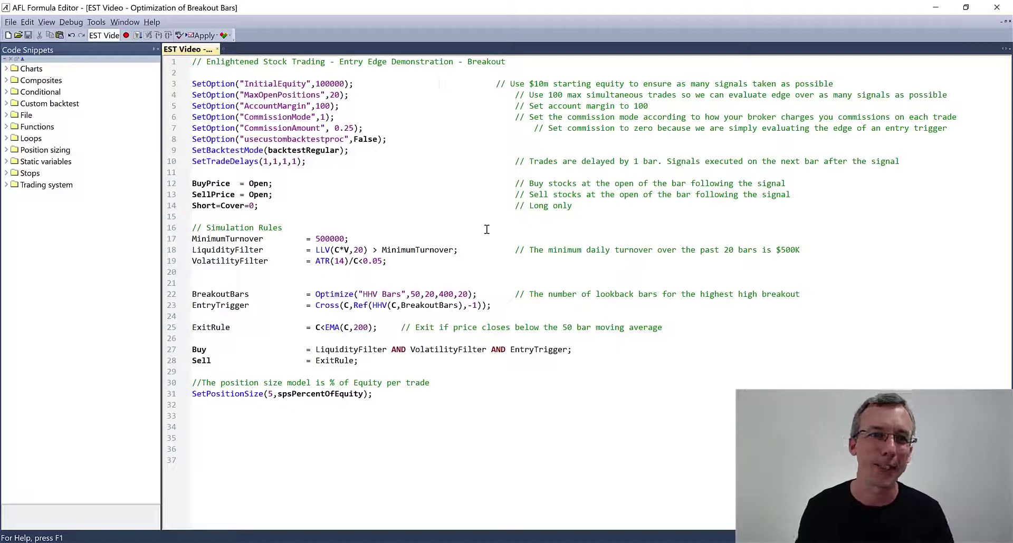
Highlight the backtest settings block and the Open buy and sell prices on lines 12–13
drag(194, 62, 337, 169)
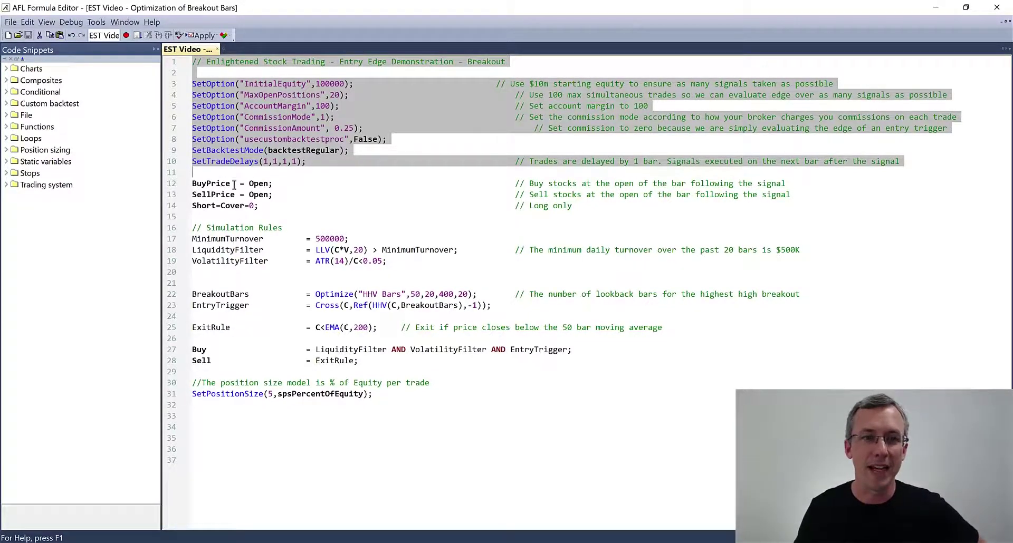
double_click(258, 184)
double_click(258, 195)
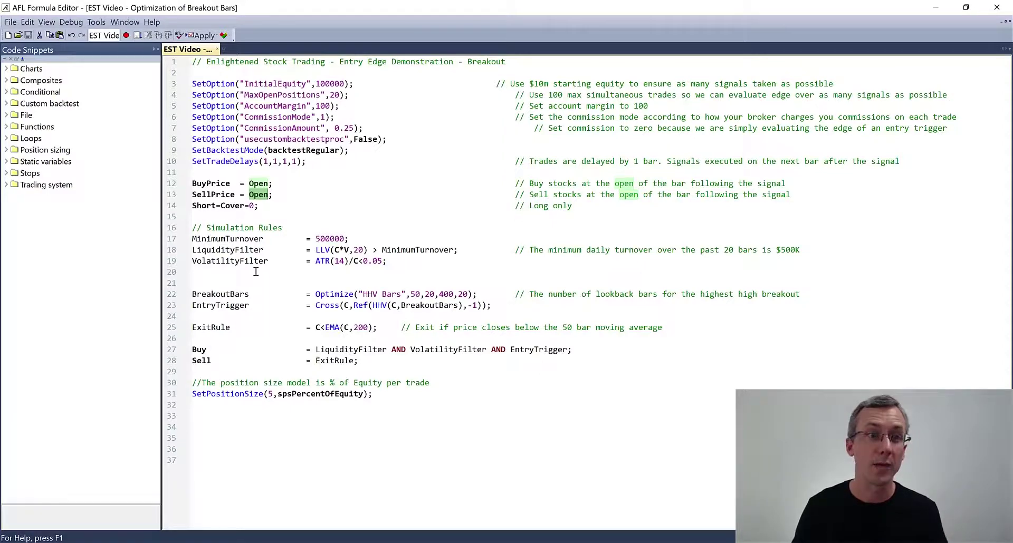
Highlight the LiquidityFilter with its 500000 turnover threshold and the VolatilityFilter definition
double_click(201, 249)
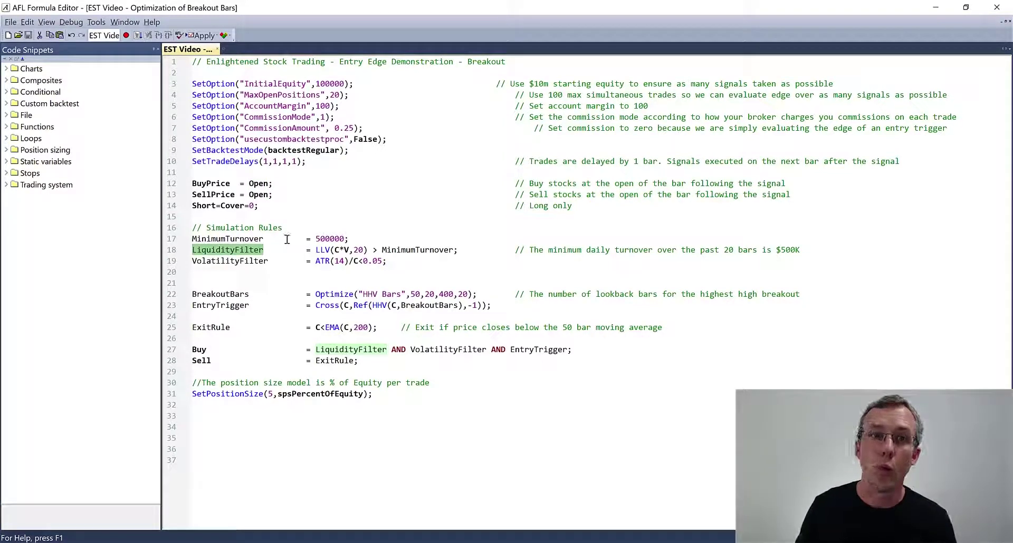
click(325, 239)
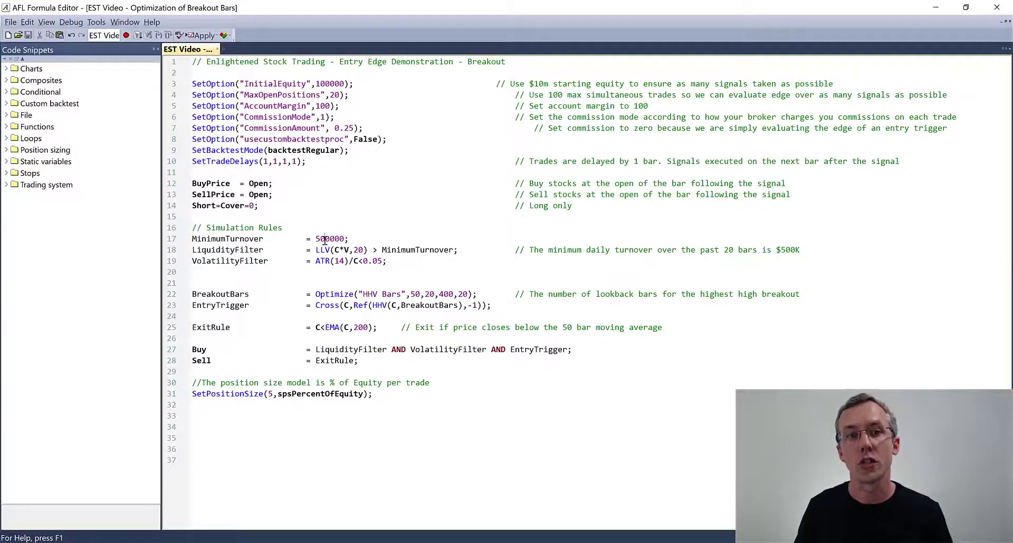
triple_click(325, 239)
double_click(325, 239)
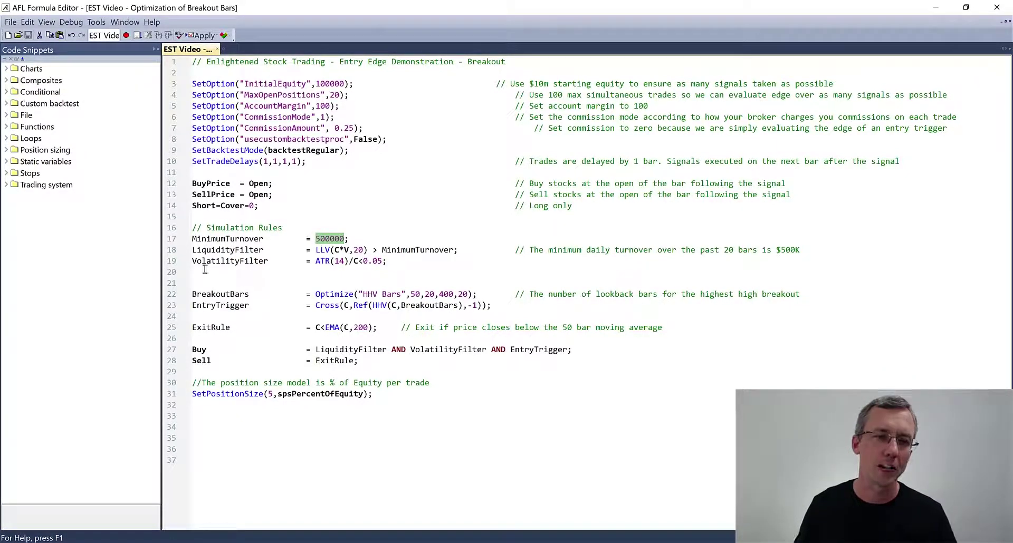
double_click(218, 261)
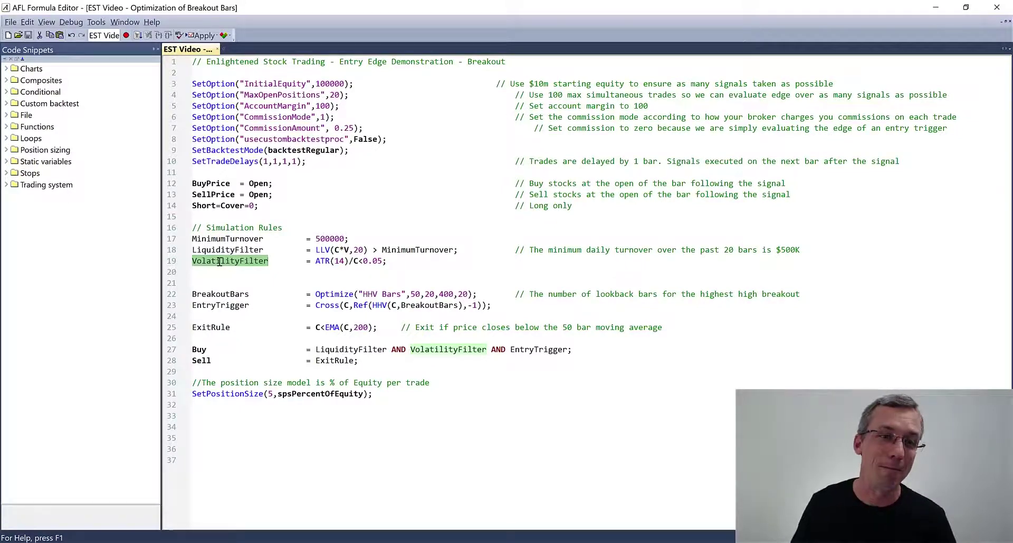
Highlight BreakoutBars and the EntryTrigger expression Ref(HHV(C,BreakoutBars),-1)
double_click(218, 293)
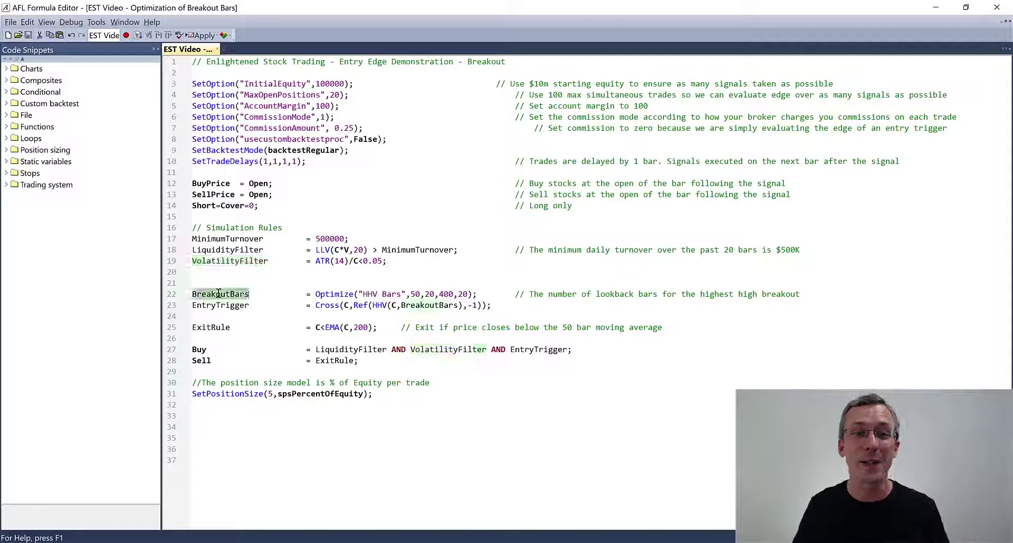
double_click(218, 305)
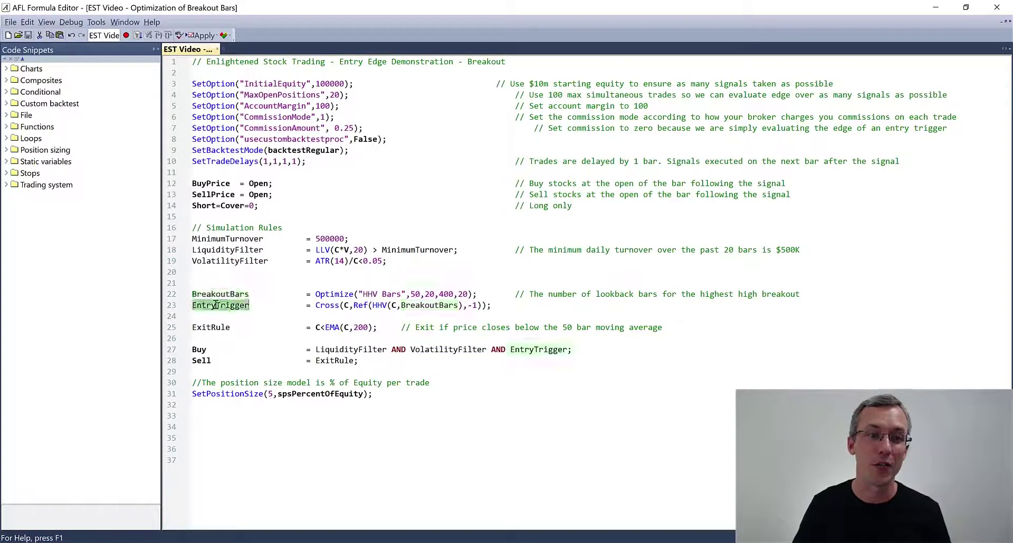
click(343, 305)
drag(352, 305, 479, 306)
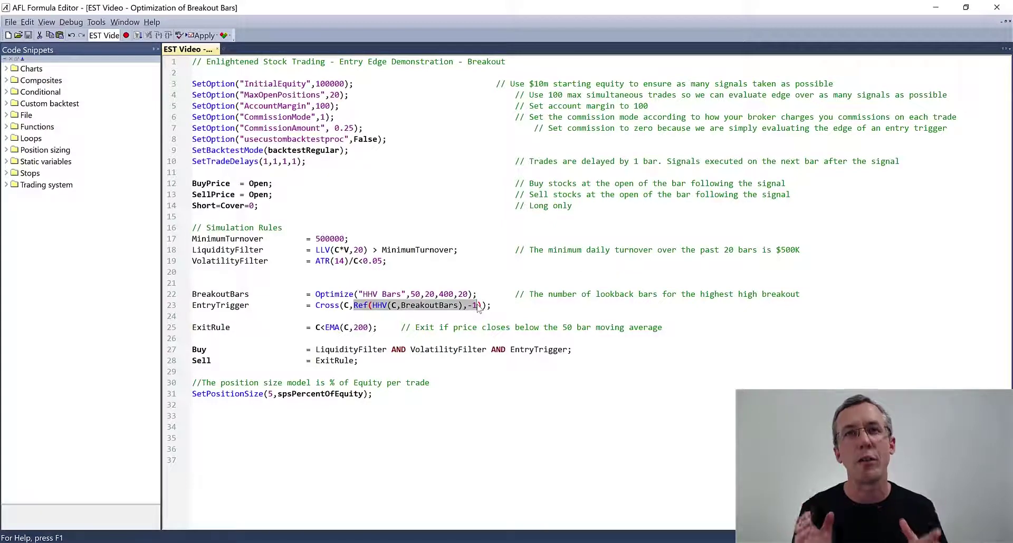
double_click(423, 306)
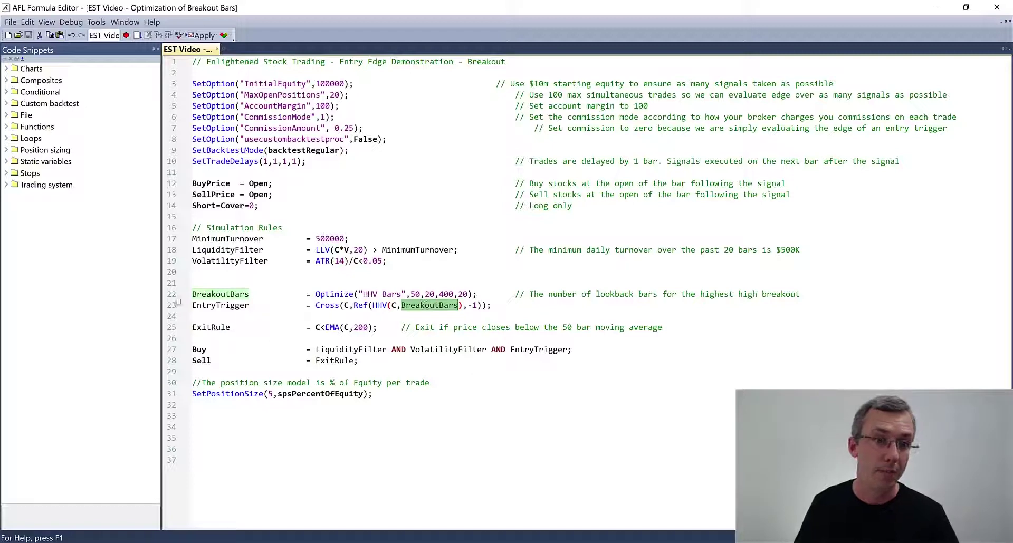
Highlight the BreakoutBars optimise line: minimum 20, maximum 400, step 20, default 50
triple_click(206, 296)
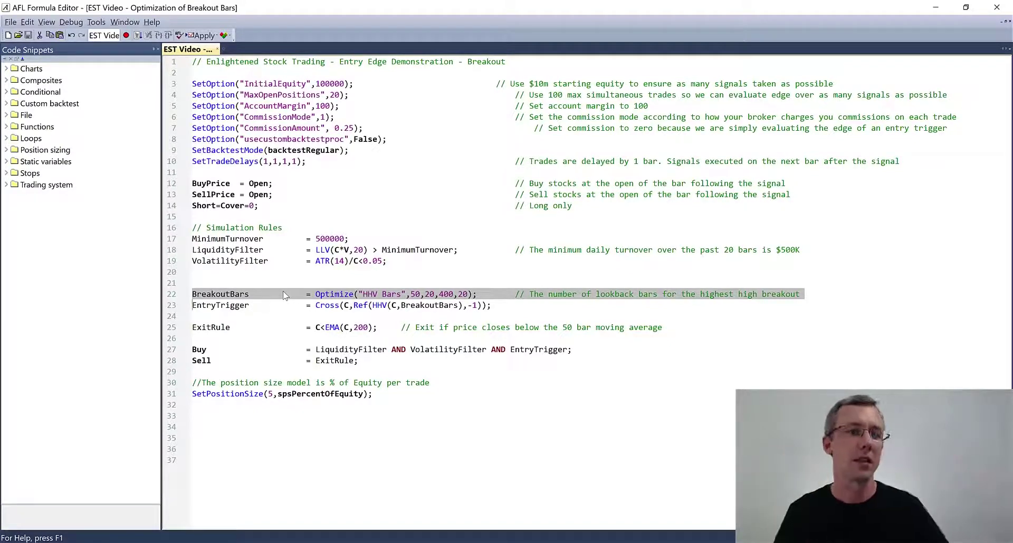
double_click(431, 293)
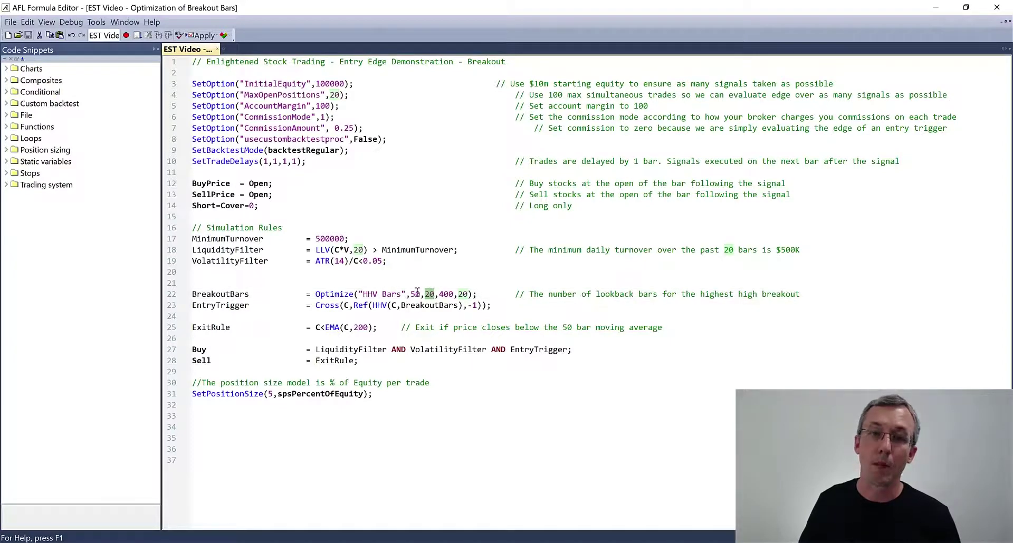
double_click(447, 294)
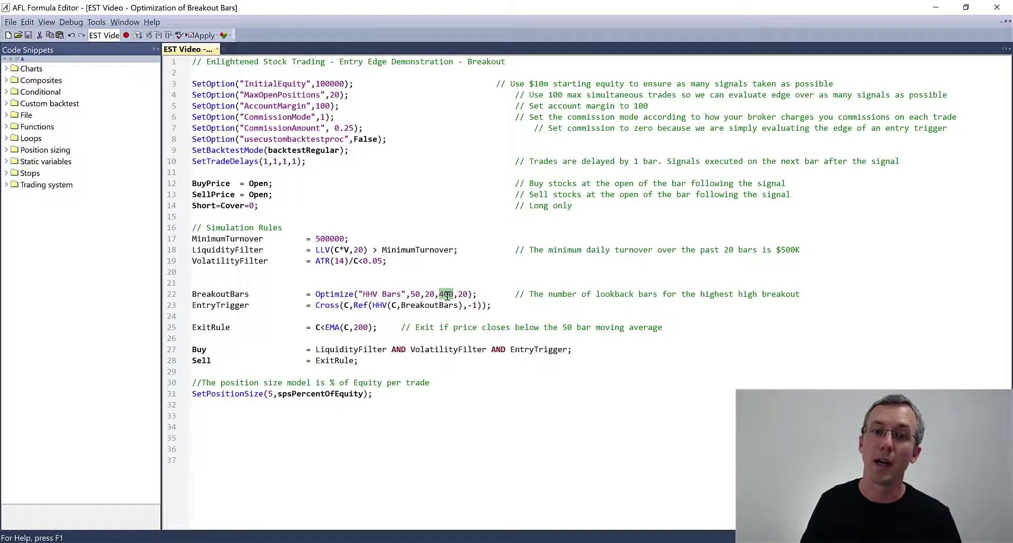
double_click(463, 293)
double_click(417, 295)
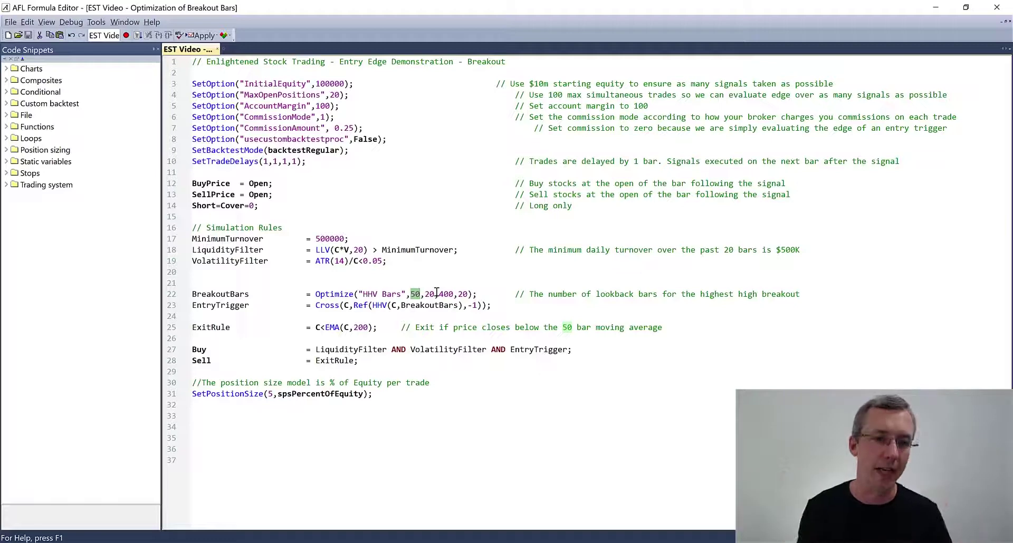
Highlight the ExitRule definition and its C<EMA(C,200) exit condition
double_click(210, 328)
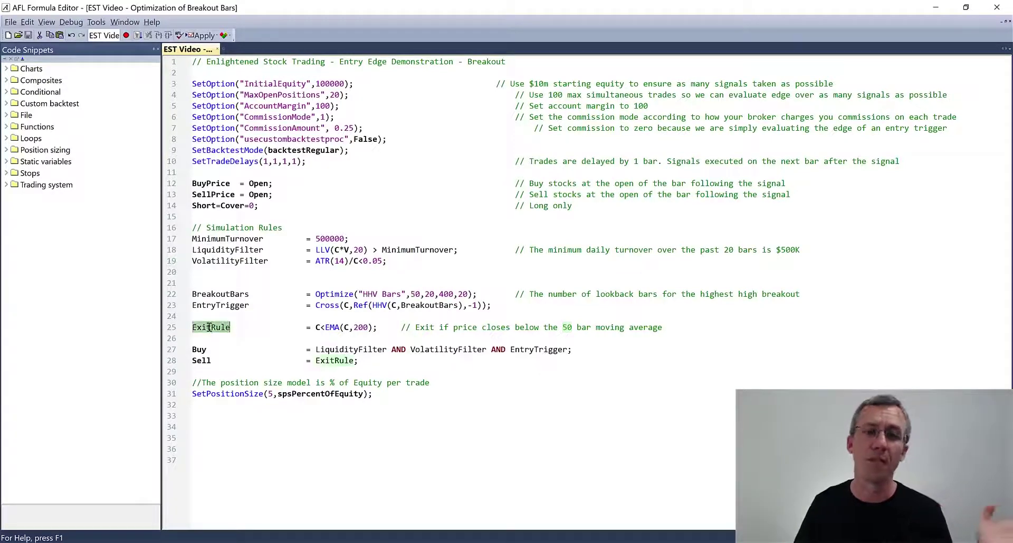
double_click(318, 328)
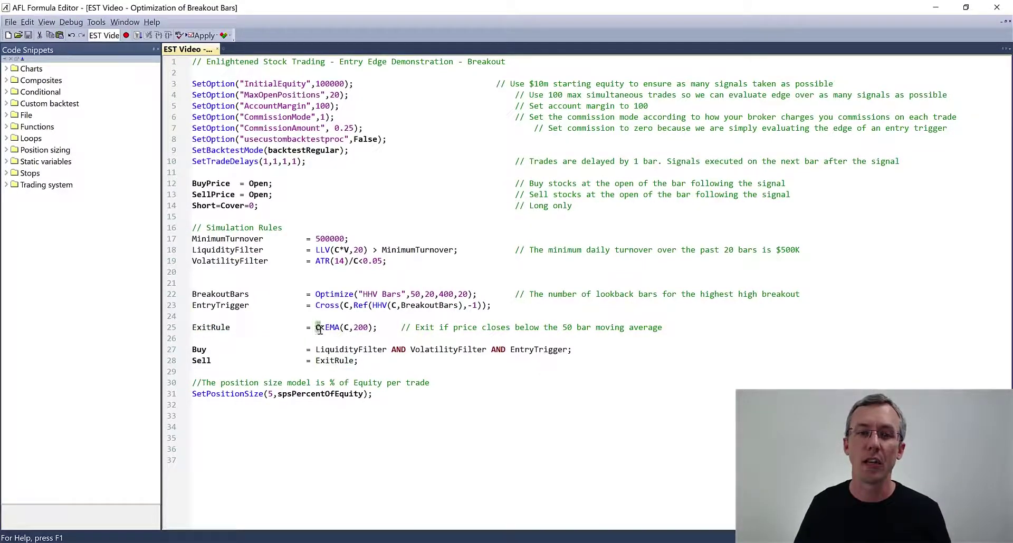
drag(325, 329, 373, 330)
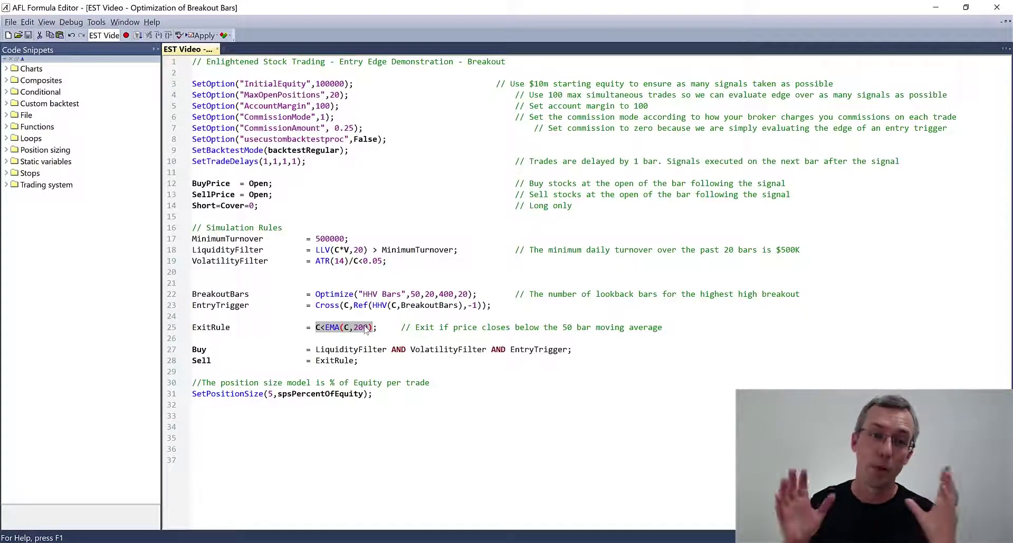
Highlight the Buy rule's filters and trigger, the Sell rule's ExitRule, and 5 percent position size
double_click(200, 350)
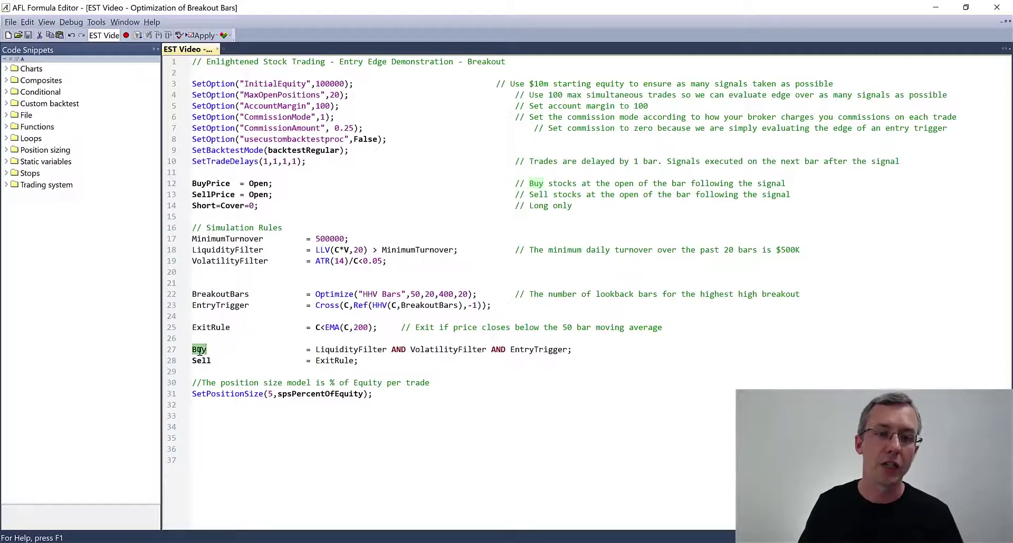
double_click(348, 349)
click(431, 349)
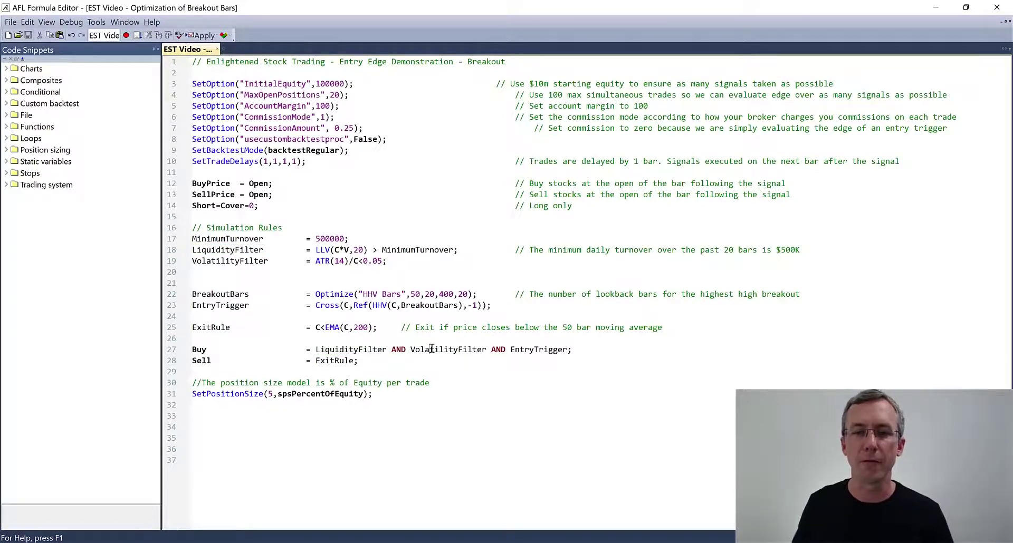
double_click(431, 349)
click(524, 349)
double_click(525, 350)
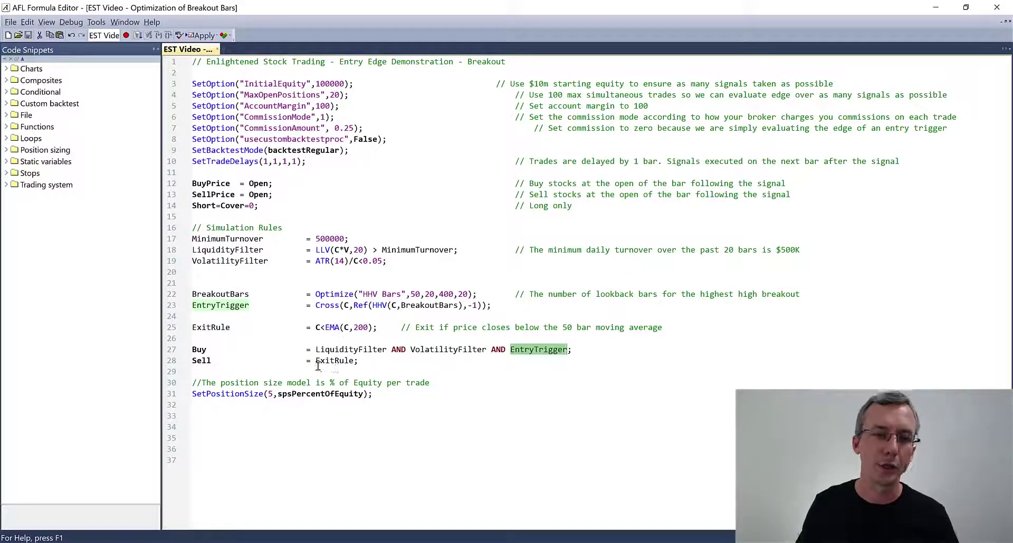
click(337, 360)
double_click(338, 360)
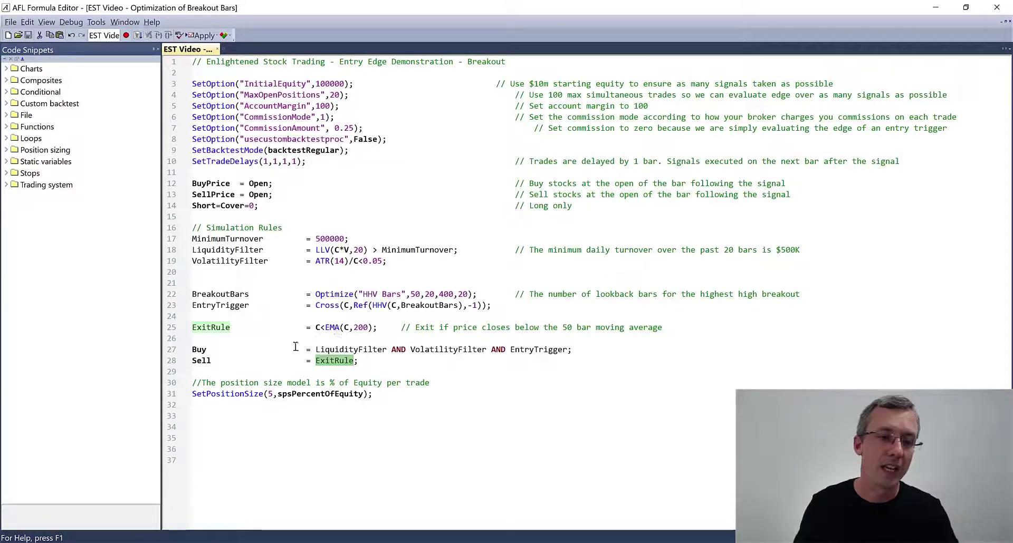
click(267, 394)
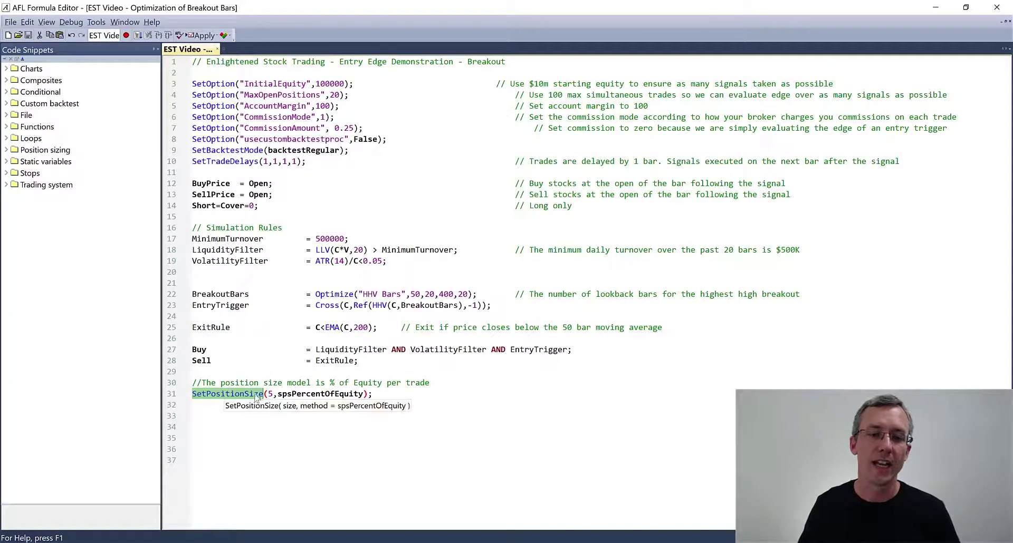
double_click(270, 394)
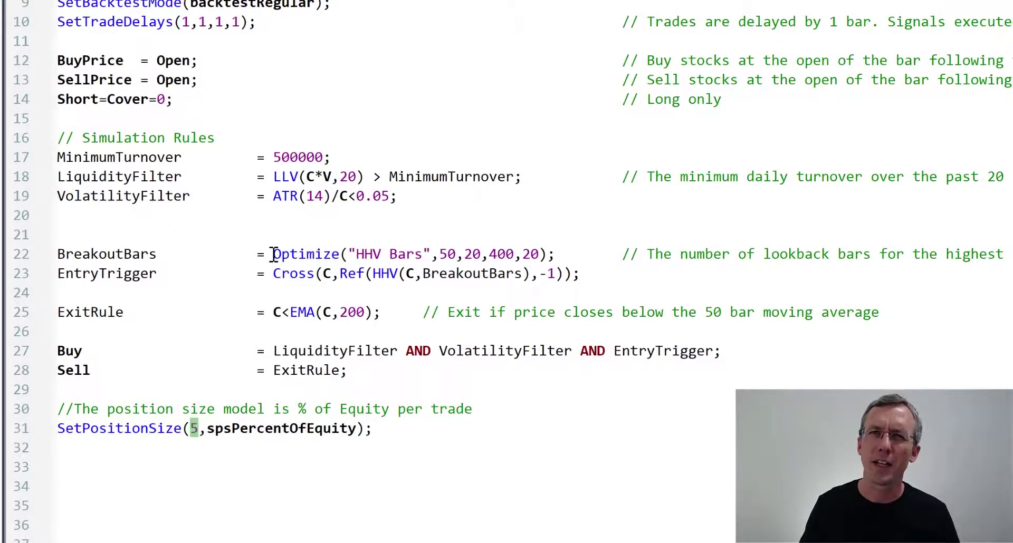
Select the BreakoutBars Optimize call, its 'HHV Bars' label and default value 50
drag(273, 254, 555, 254)
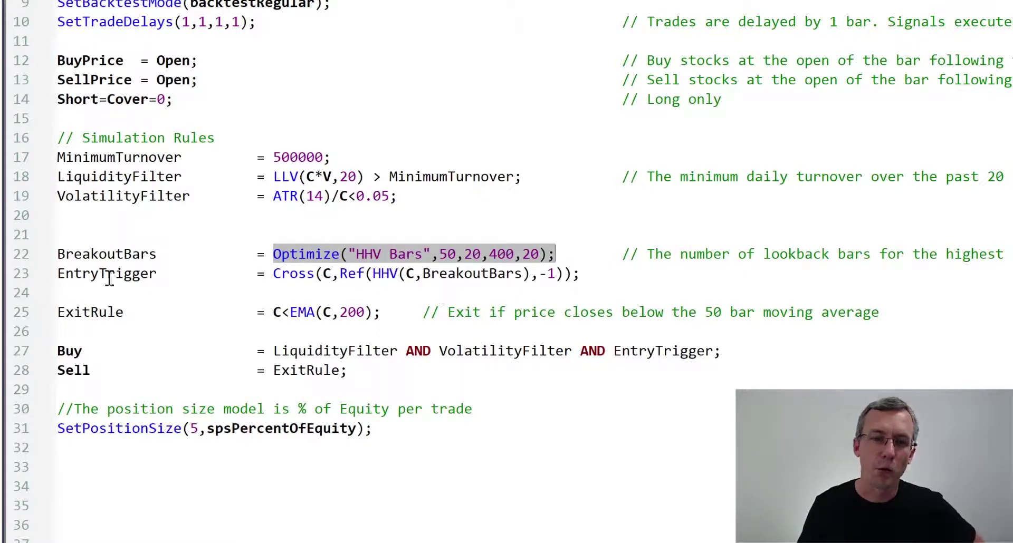
double_click(84, 252)
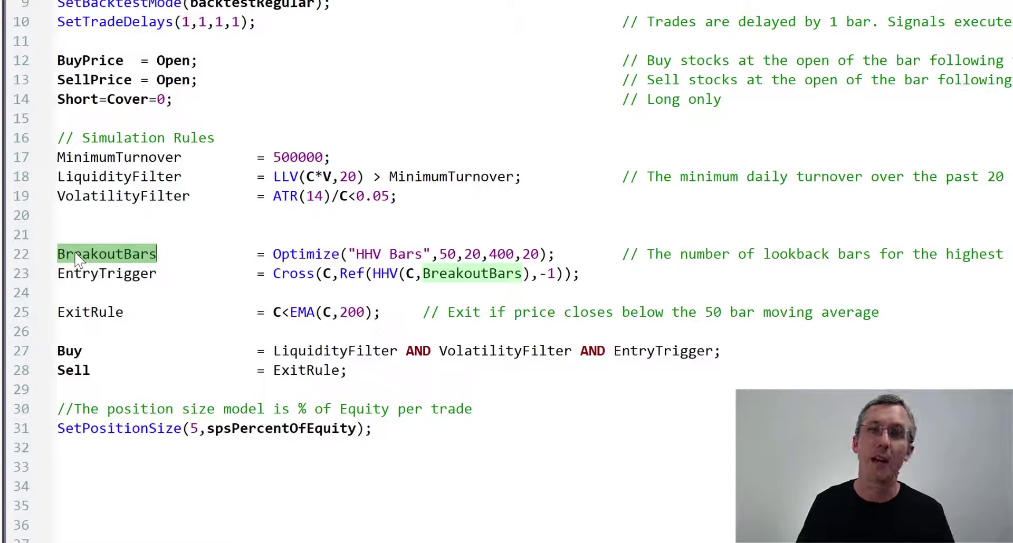
drag(273, 254, 547, 254)
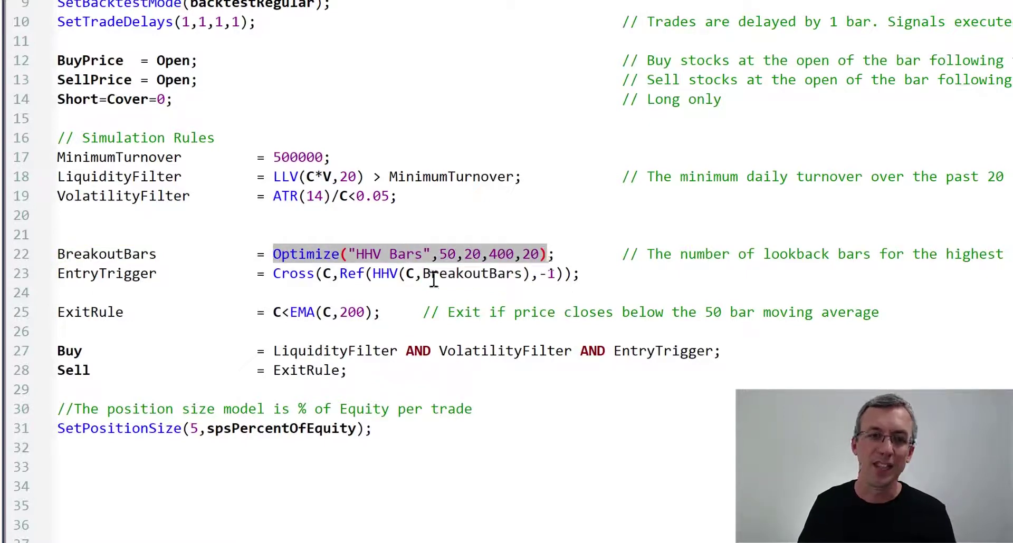
click(322, 254)
drag(349, 254, 431, 255)
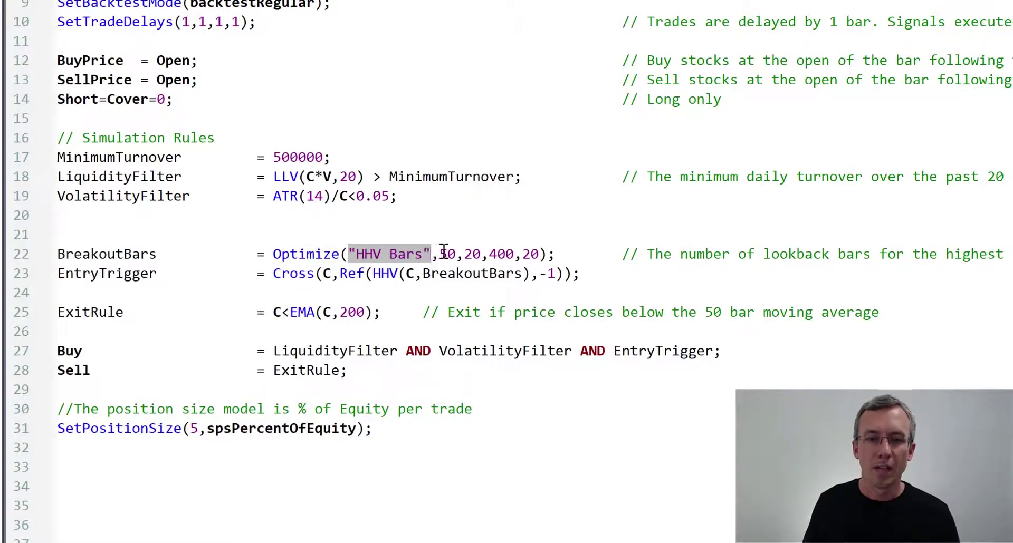
double_click(447, 254)
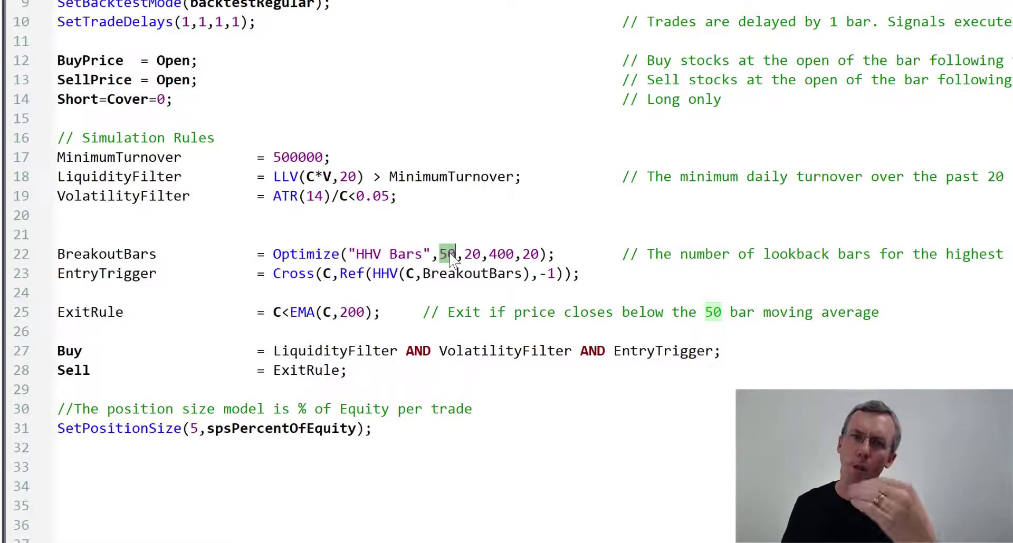
Highlight the Optimize range values: minimum 20, maximum 400, and step 20
right_click(449, 259)
click(477, 243)
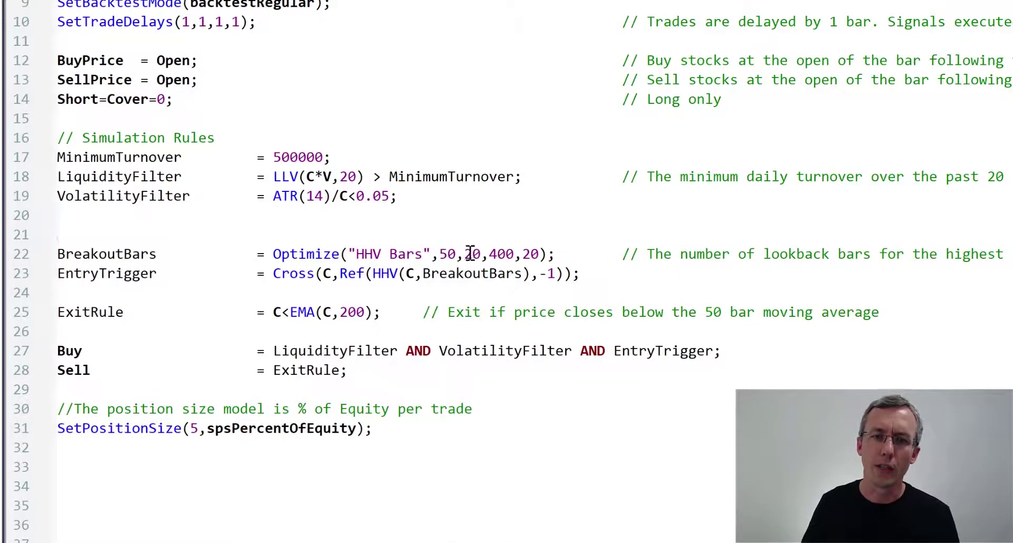
drag(473, 254, 523, 254)
double_click(472, 254)
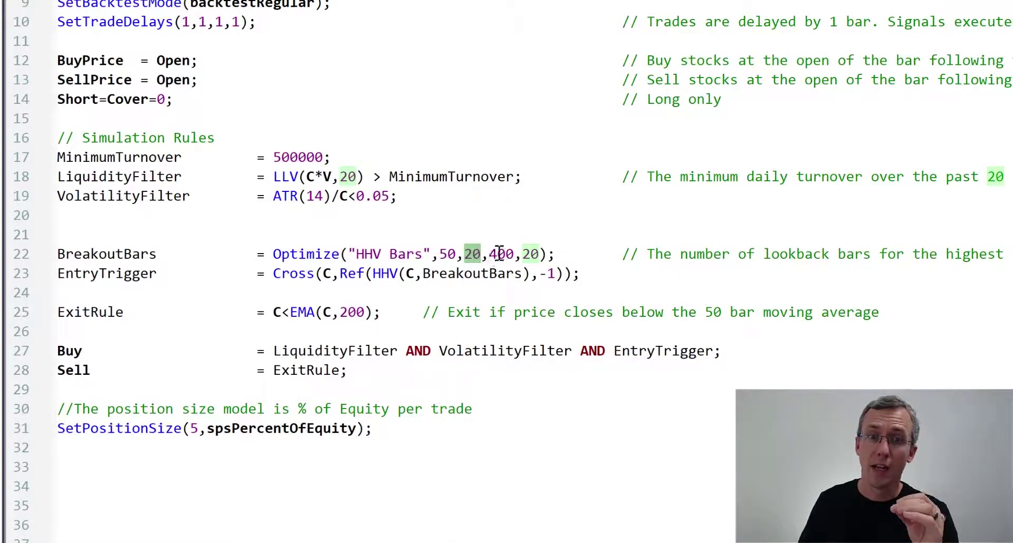
double_click(500, 254)
double_click(530, 255)
double_click(472, 255)
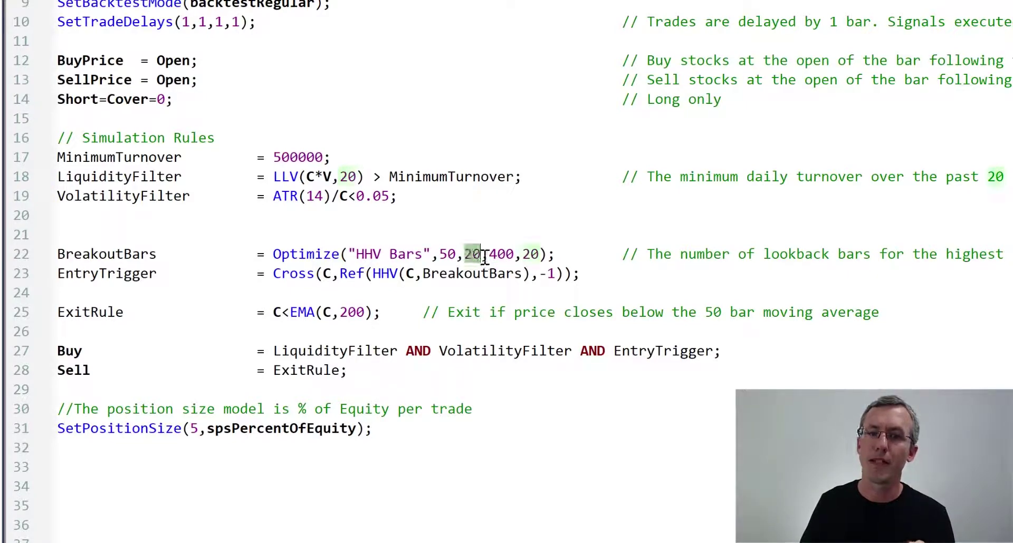
double_click(501, 255)
double_click(530, 254)
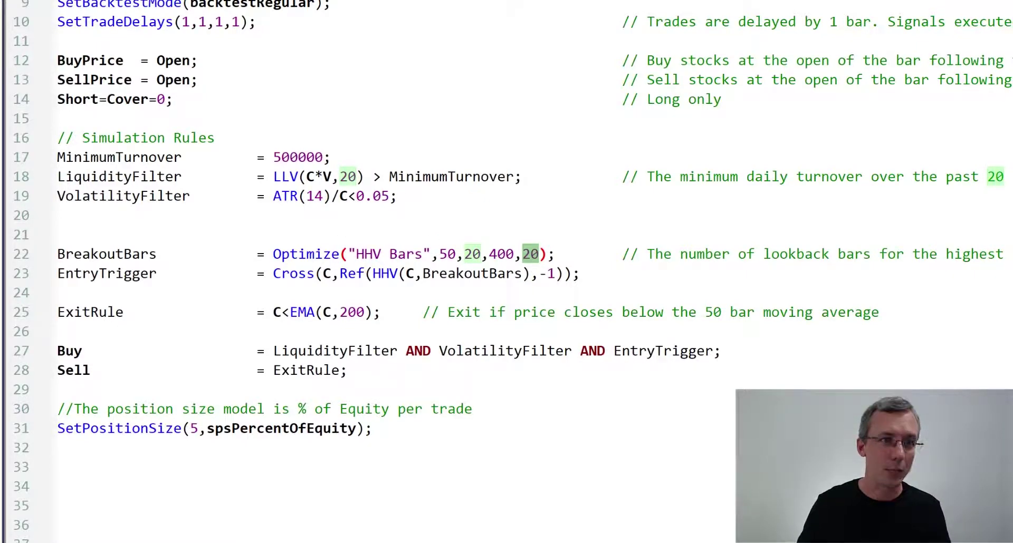
Load 'EST Video - Optimization of Breakout Bars.afl' into AmiBroker's Analysis window
click(112, 34)
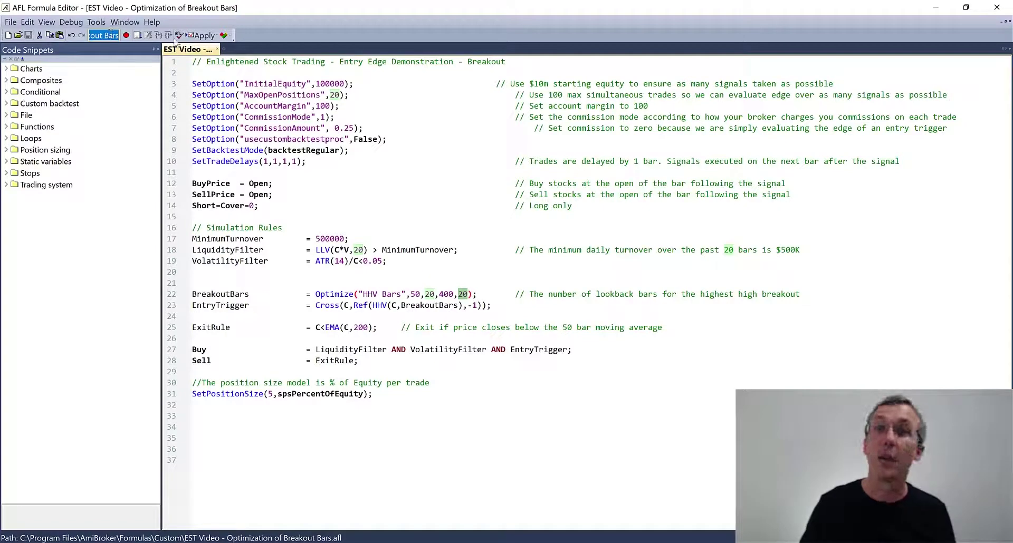
key(alt+Tab)
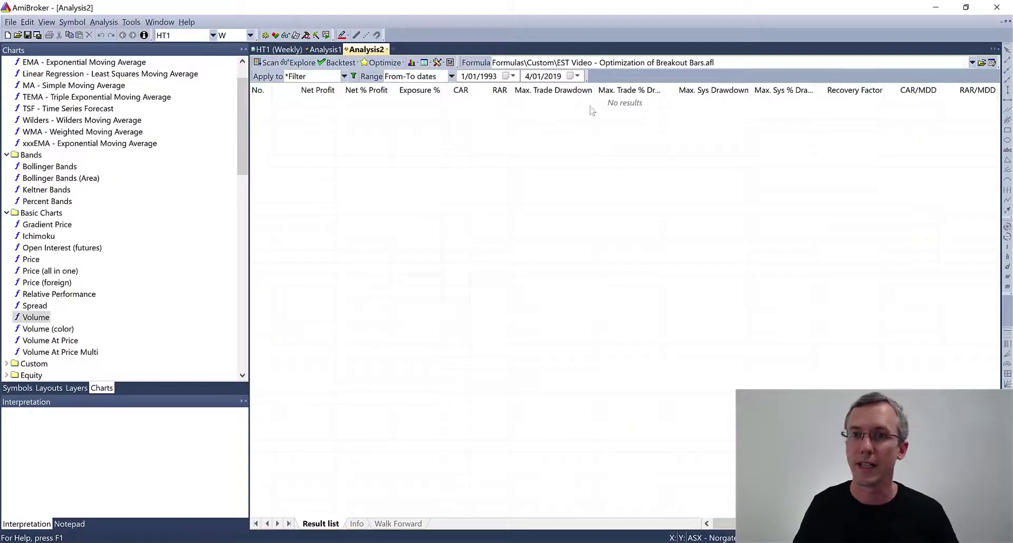
click(982, 62)
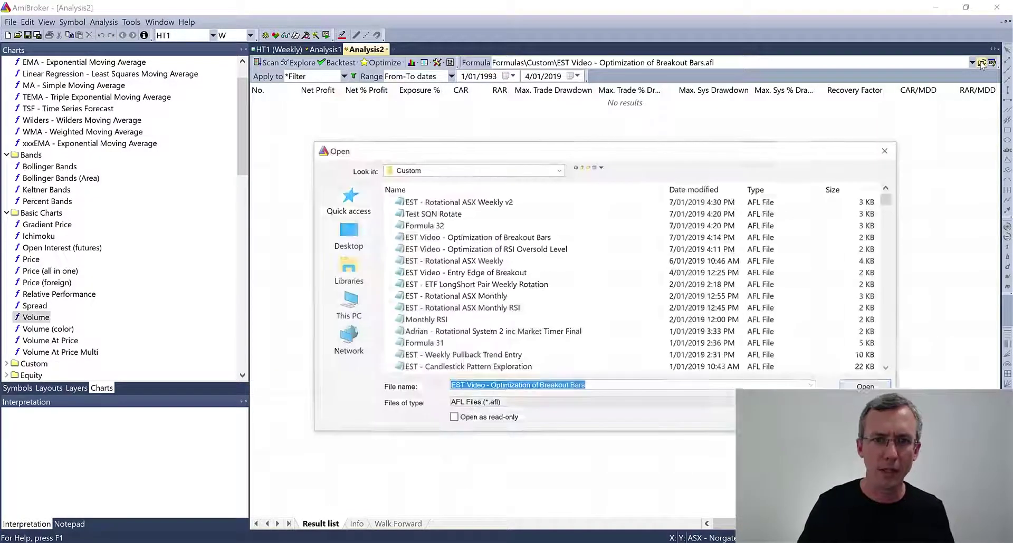
key(Return)
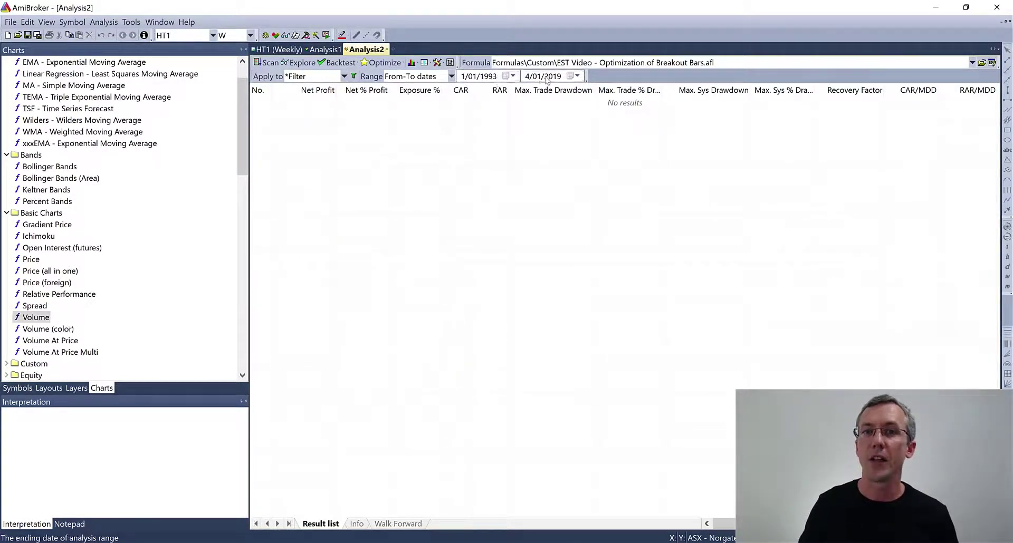
click(438, 62)
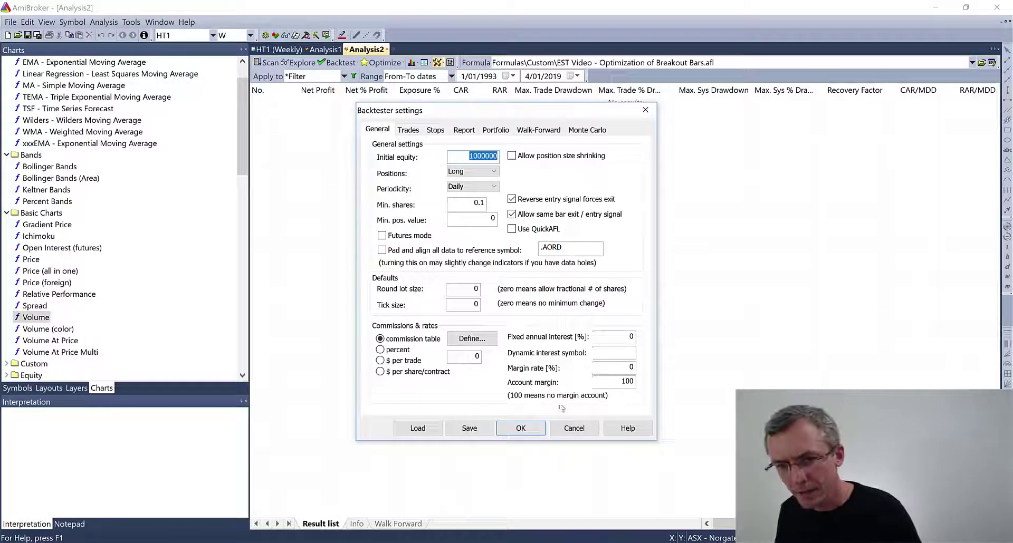
click(519, 429)
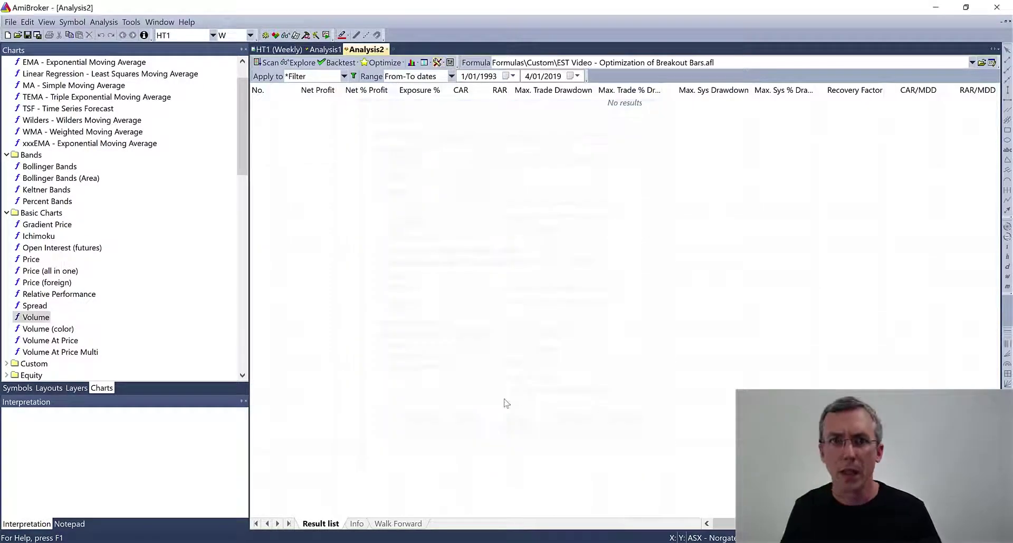
click(357, 78)
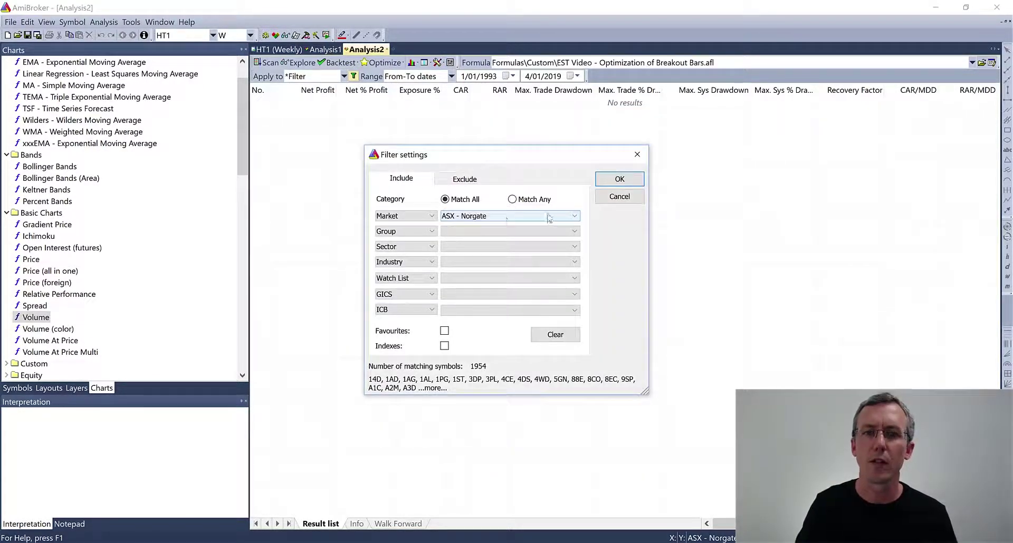
click(629, 179)
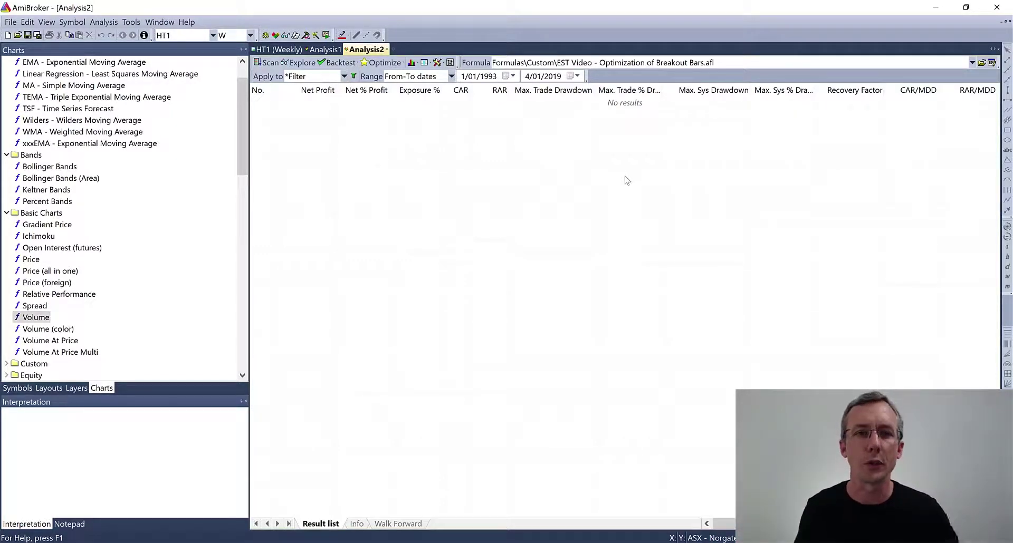
Run the BreakoutBars optimisation and scroll through the 20 result rows
click(382, 64)
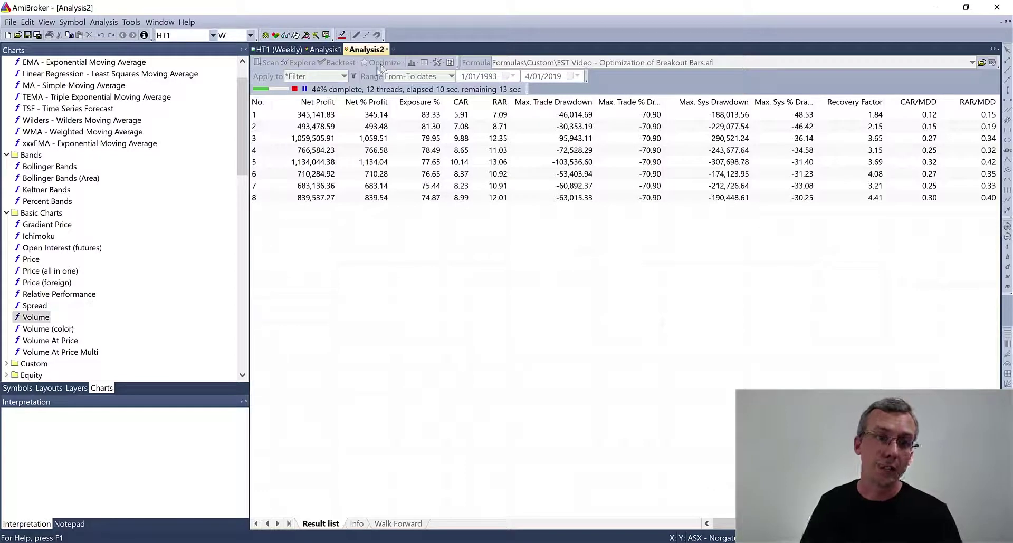
click(269, 115)
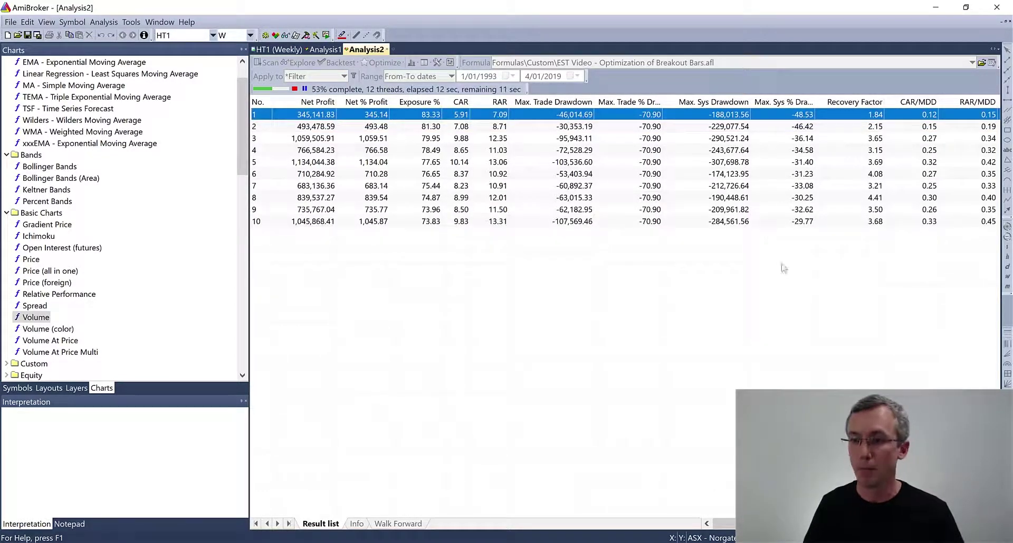
scroll(623, 174, right, 10)
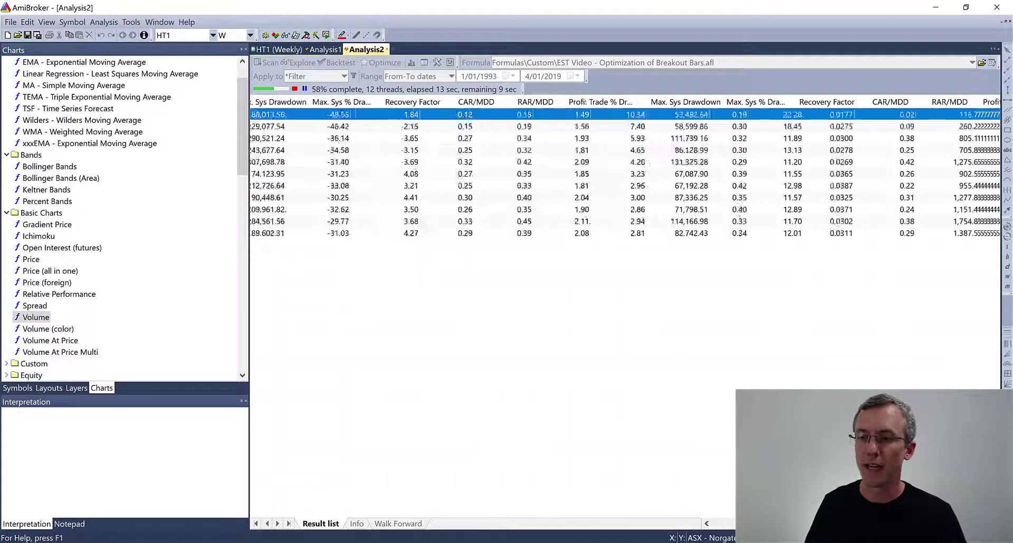
scroll(623, 175, right, 10)
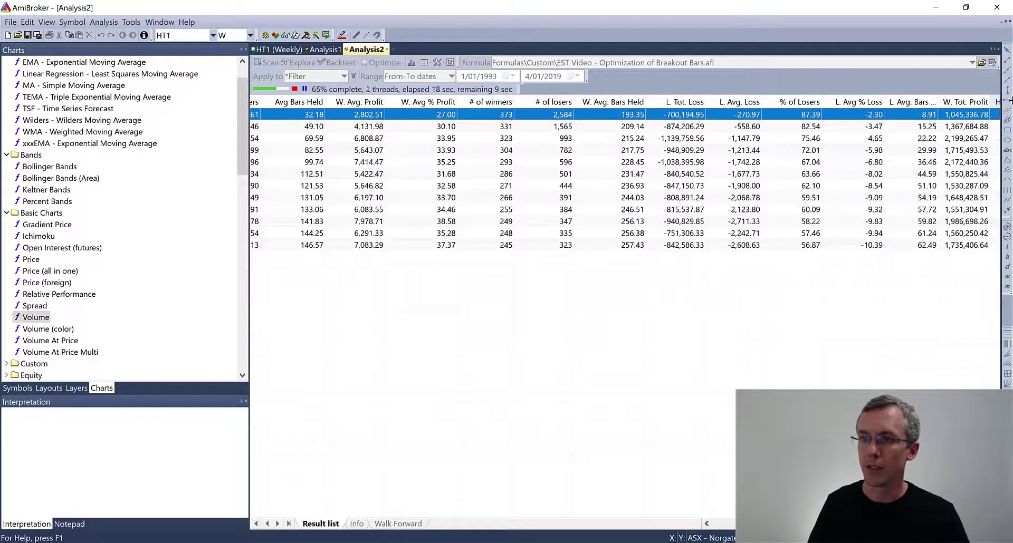
scroll(626, 186, right, 1)
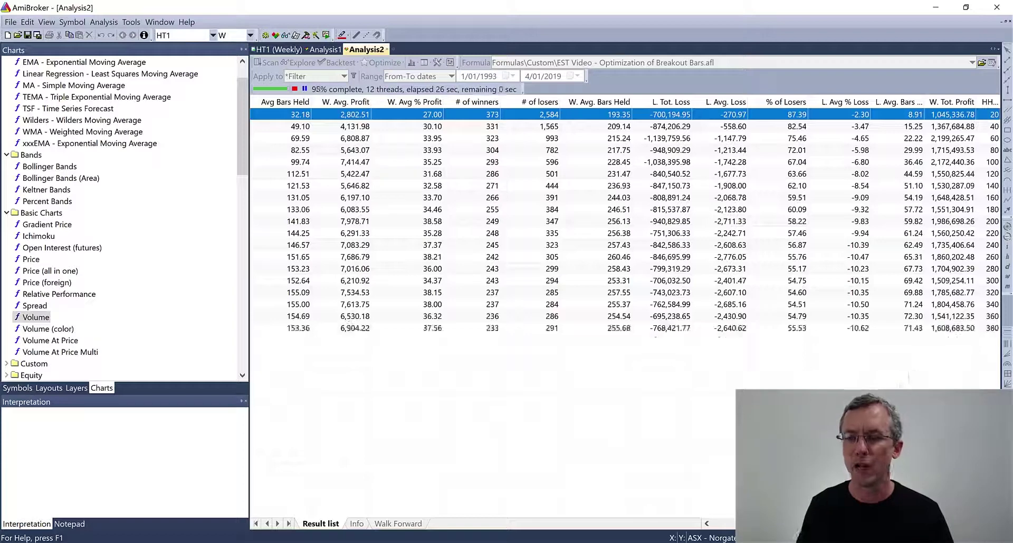
click(718, 528)
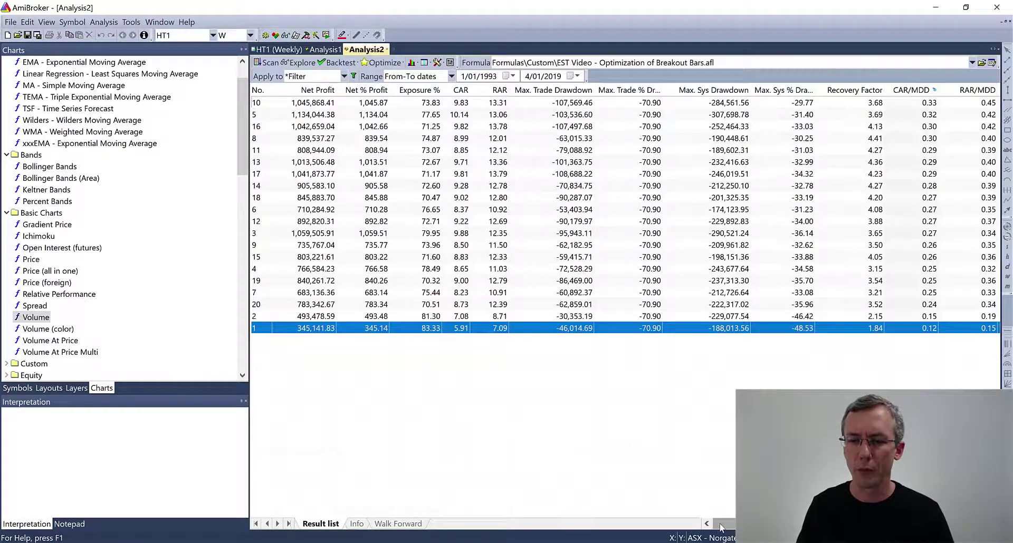
Sort the optimisation results by the No. column
click(258, 91)
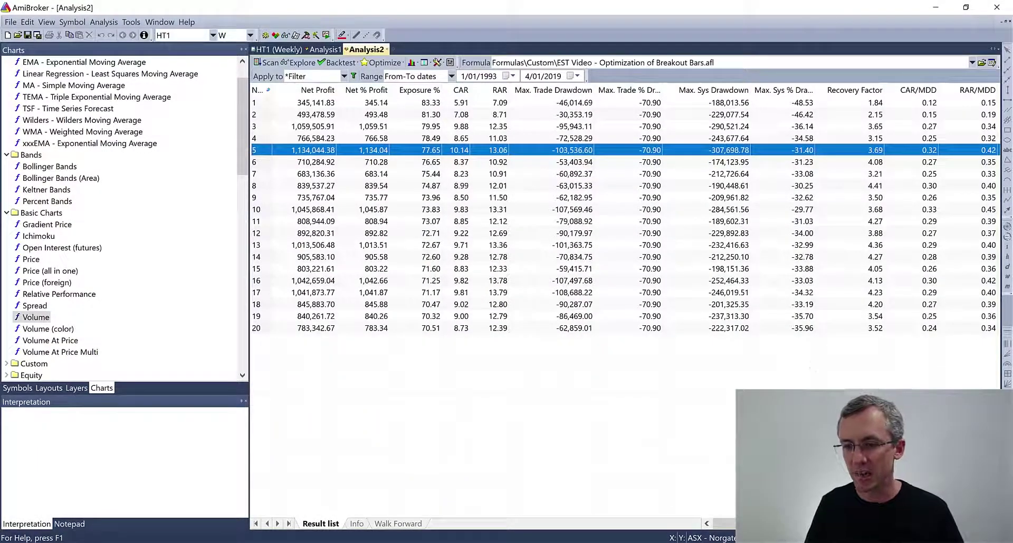
Select all 20 optimisation result rows and switch to the Excel workbook
drag(723, 524, 760, 524)
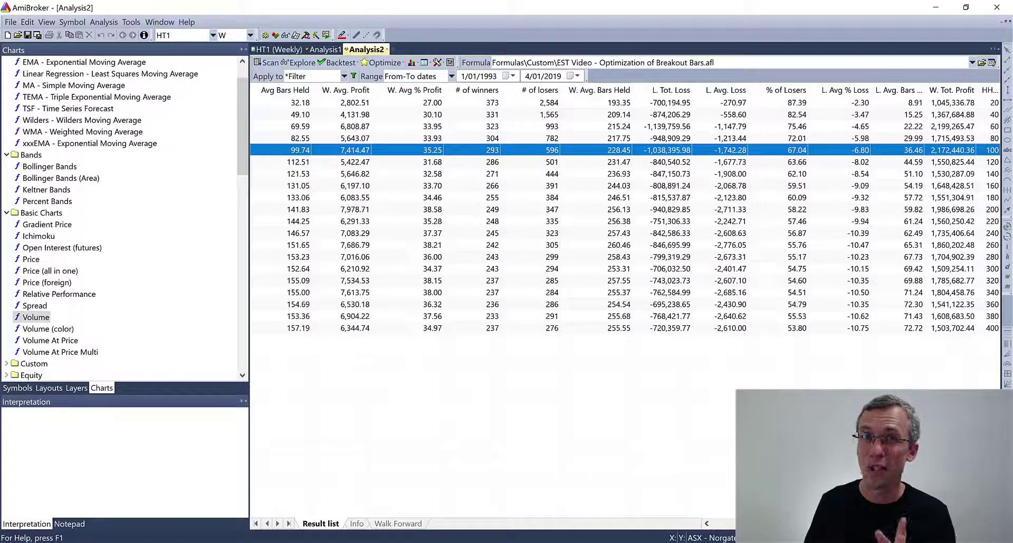
drag(760, 524, 709, 529)
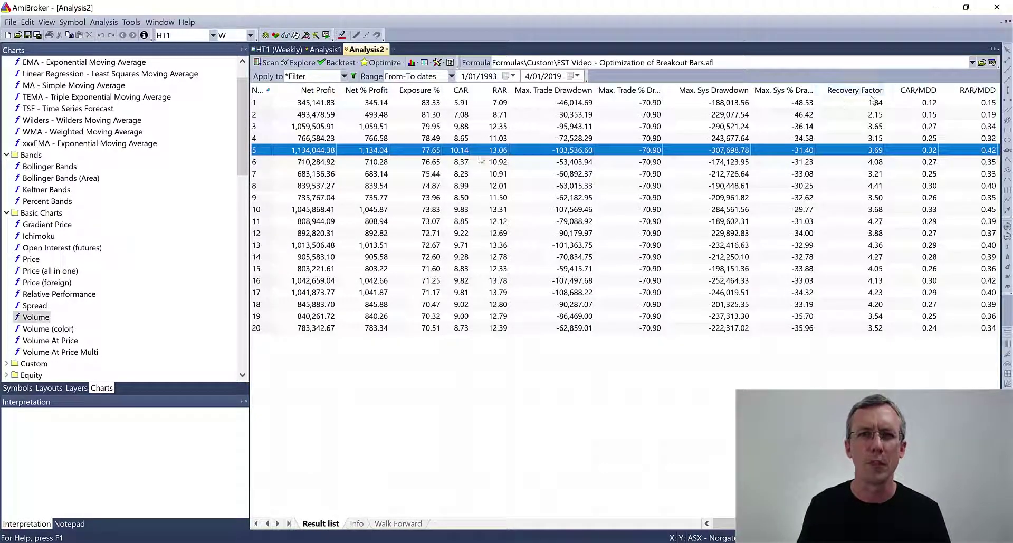
click(324, 139)
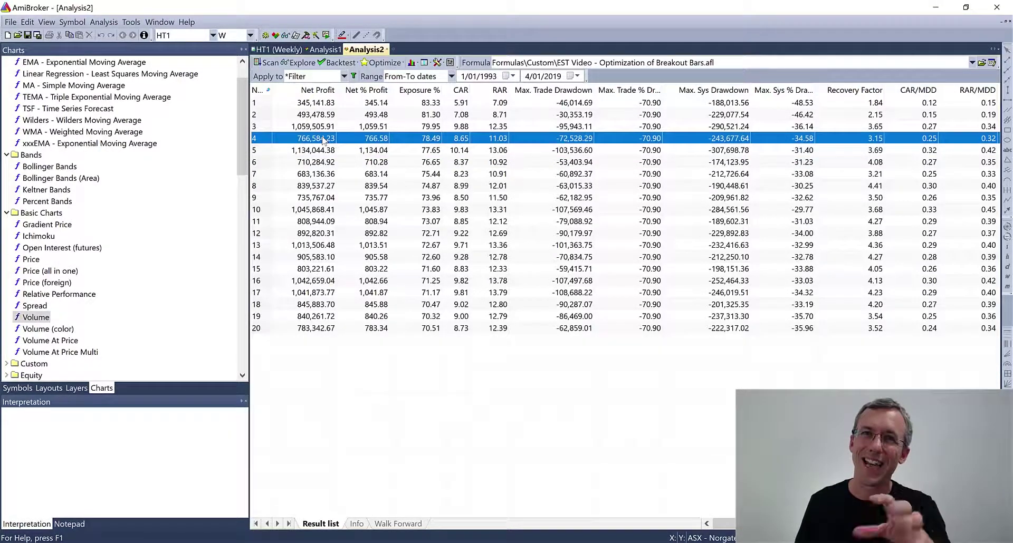
key(ctrl+a)
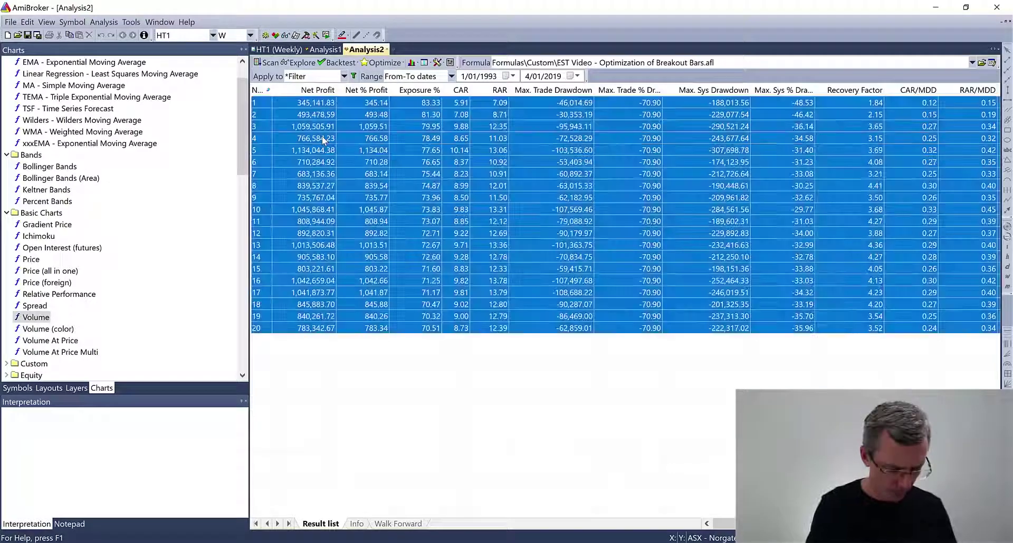
key(alt+Tab)
key(alt+Tab)
key(alt+Tab)
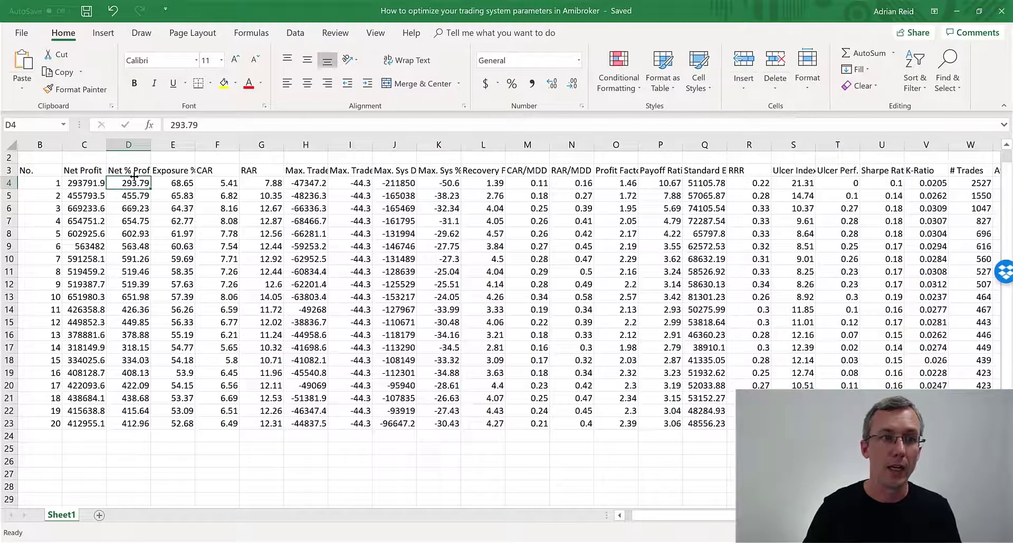
Paste the new optimisation results over the old table at B3
key(Left)
key(Left)
key(Up)
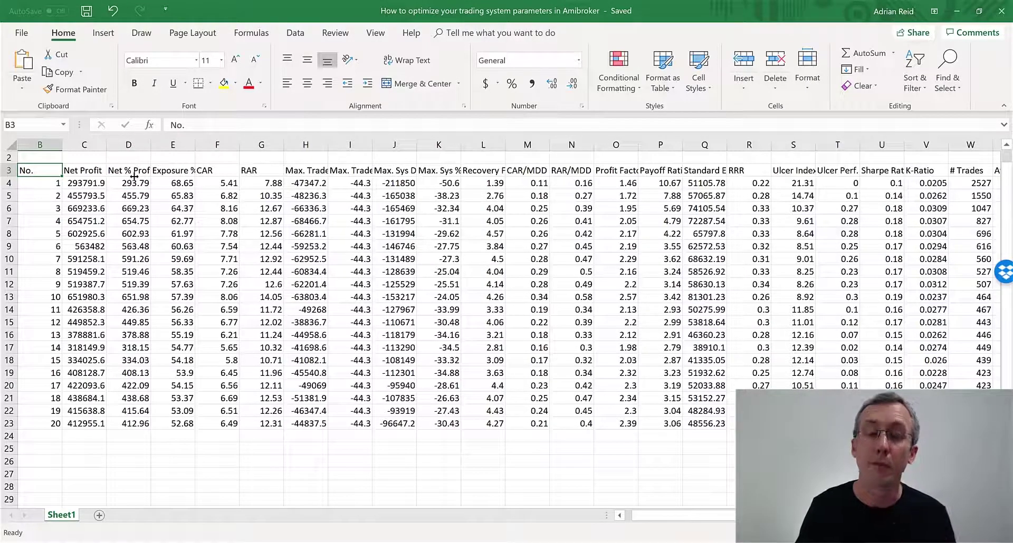
key(ctrl+v)
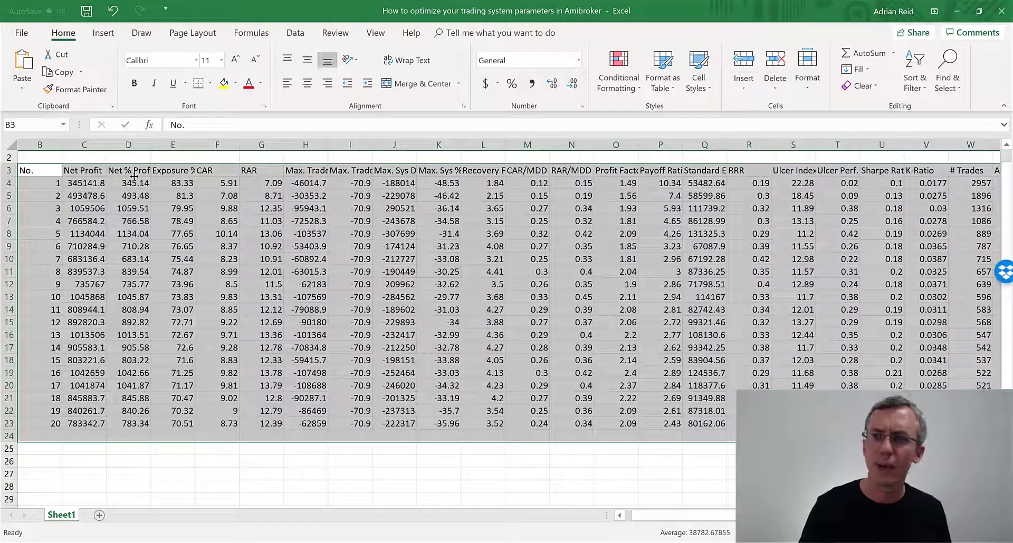
Copy the CAR/MDD column into AN3 beside HHV Bars and view the refreshed chart
key(Right)
key(Right)
key(Right)
key(Right)
key(Right)
key(Right)
key(Right)
key(Right)
key(Right)
key(Right)
key(Right)
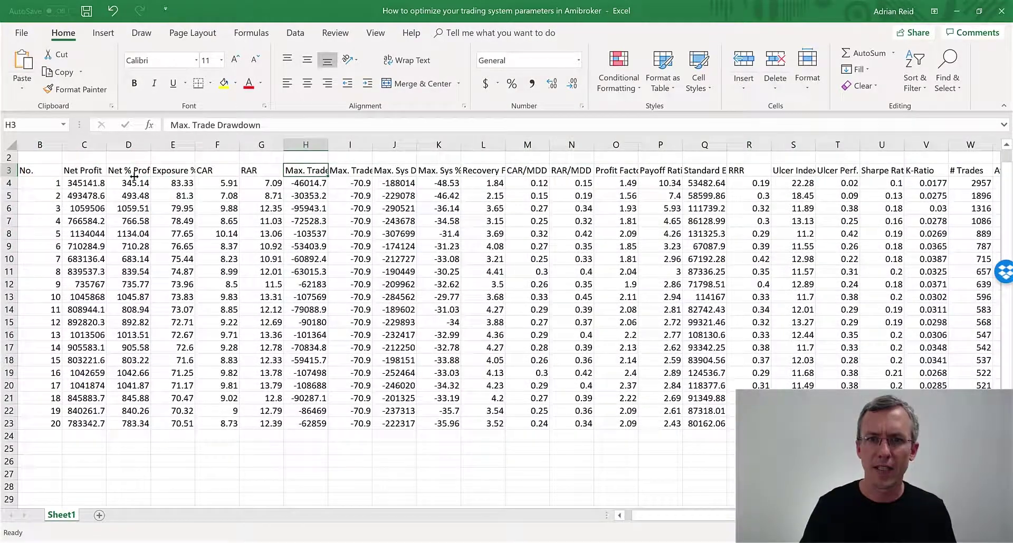
key(ctrl+shift+Down)
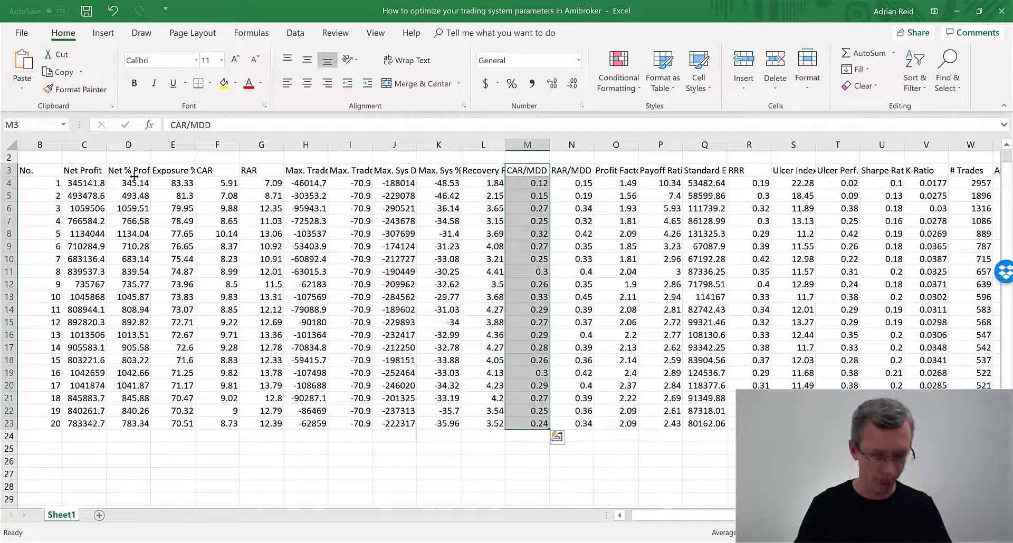
key(ctrl+c)
key(ctrl+Right)
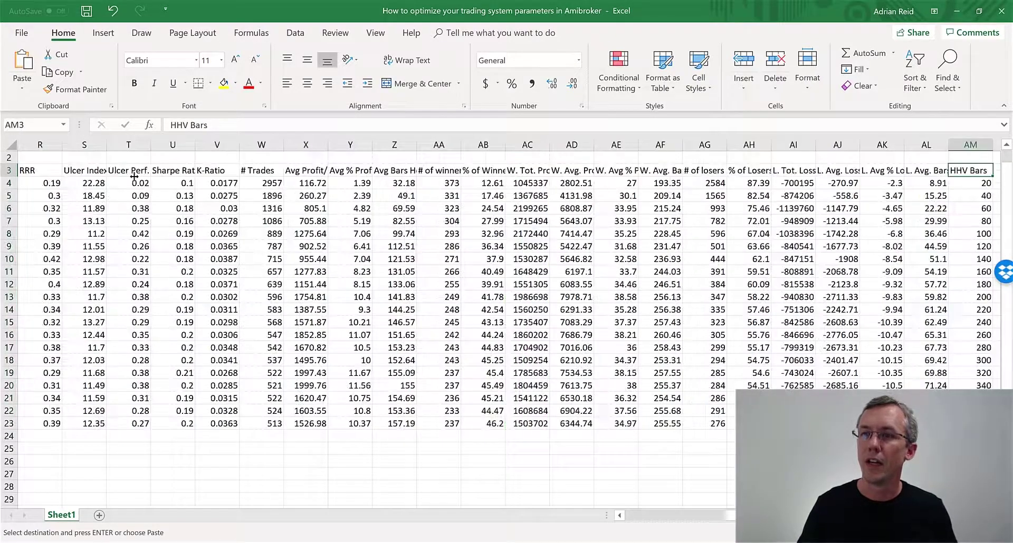
key(Right)
key(ctrl+v)
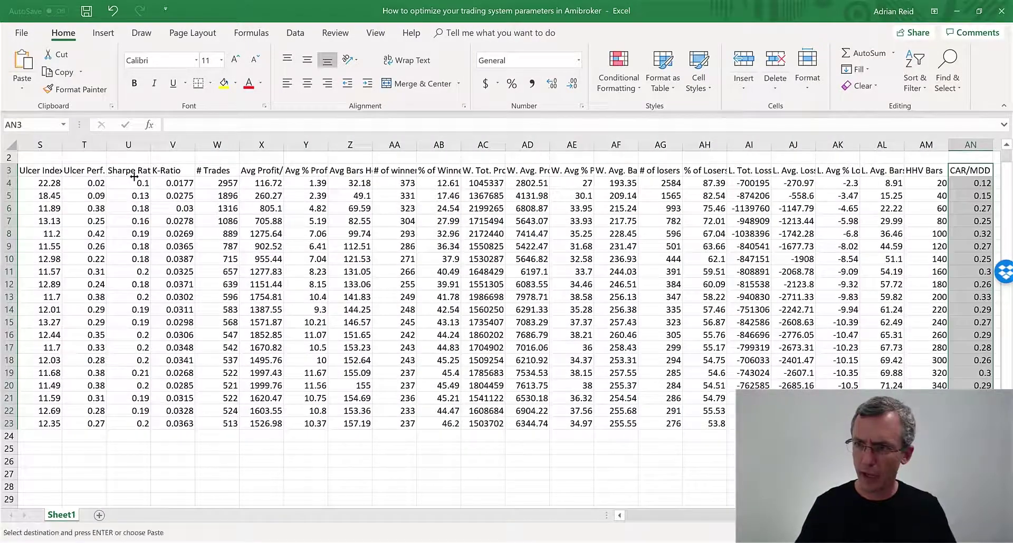
key(Right)
key(Right)
key(Right)
key(Right)
key(Right)
key(Right)
key(Right)
key(Right)
key(Right)
key(Right)
key(Right)
key(Right)
key(Right)
key(Right)
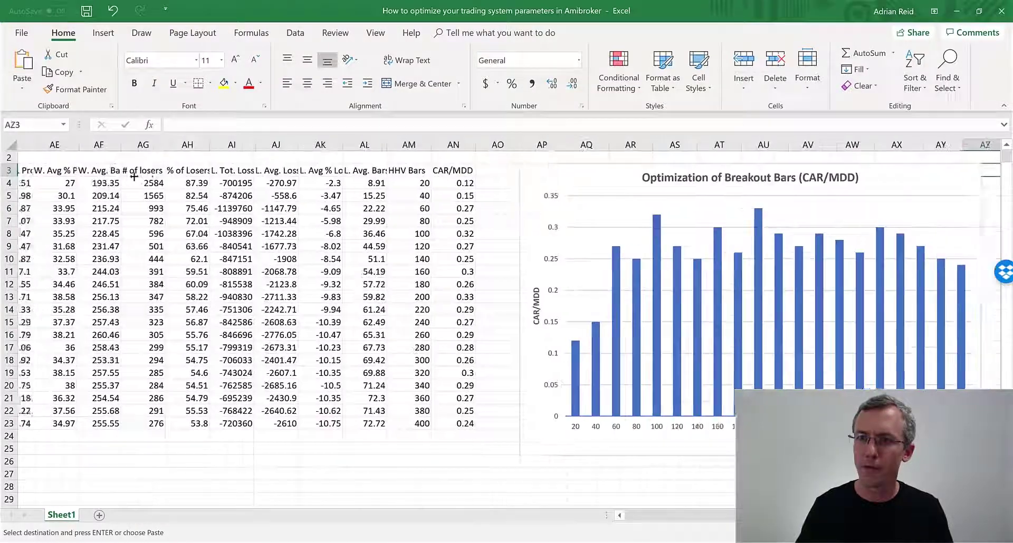
key(Right)
key(Right)
key(Right)
key(Right)
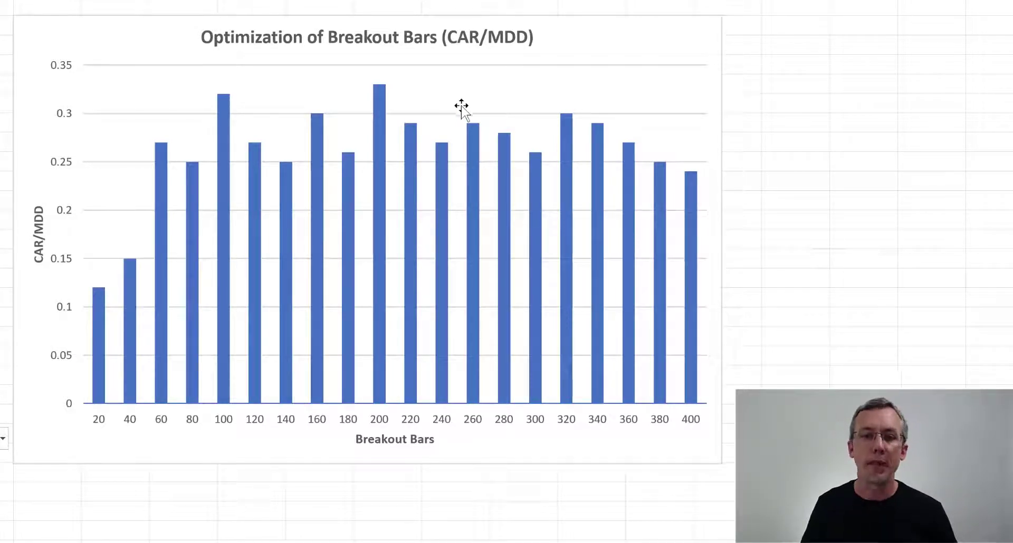
click(379, 98)
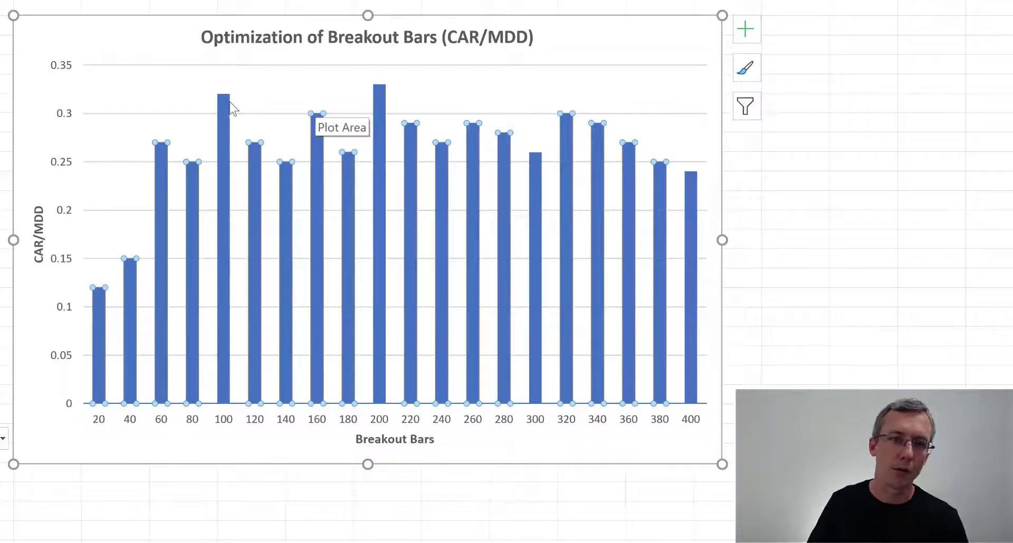
mouse_move(222, 106)
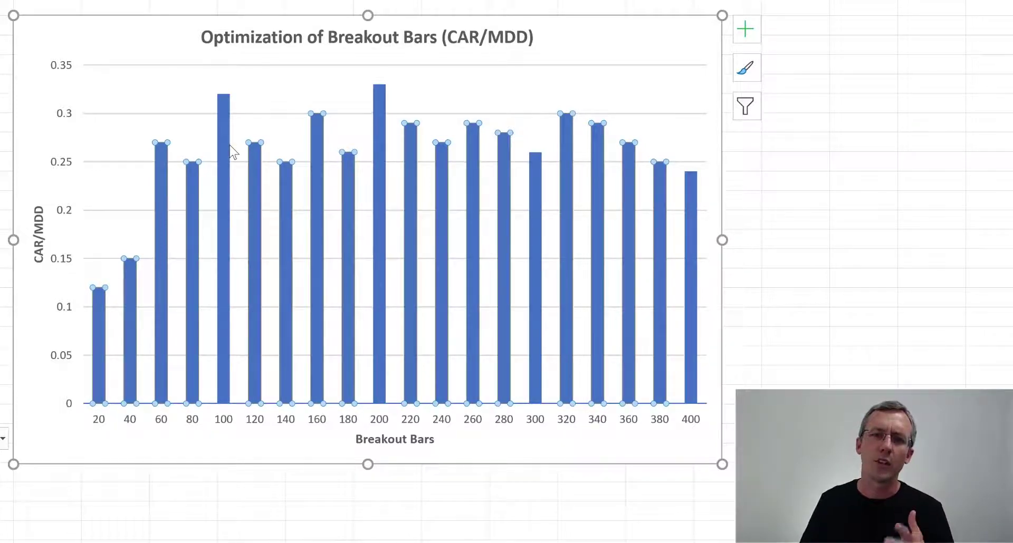
mouse_move(230, 150)
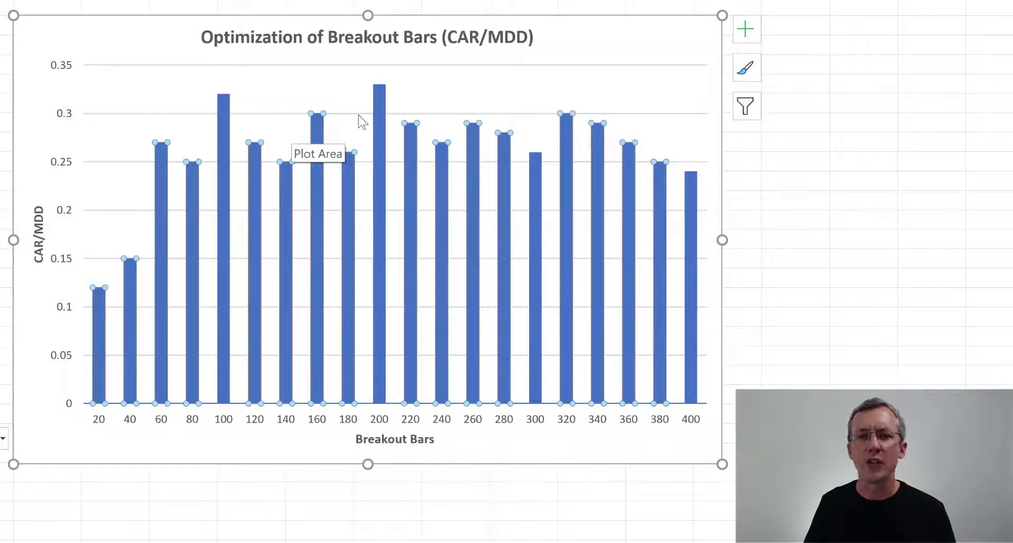
mouse_move(383, 105)
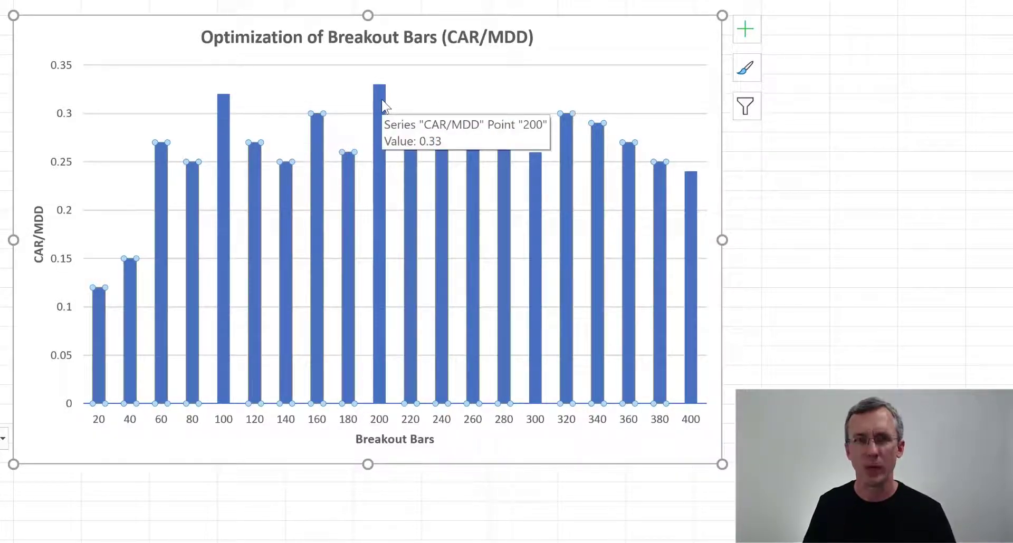